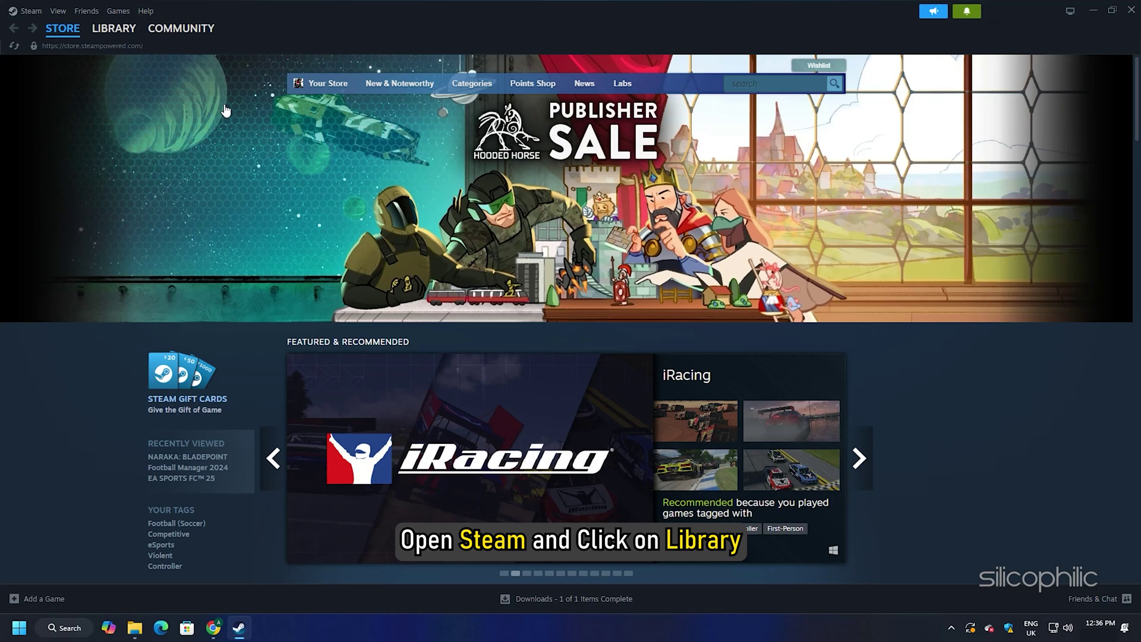
- In the Library, disable 'Enable the Steam Overlay while in-game' in EA SPORTS FC 25's Properties
left_click(110, 30)
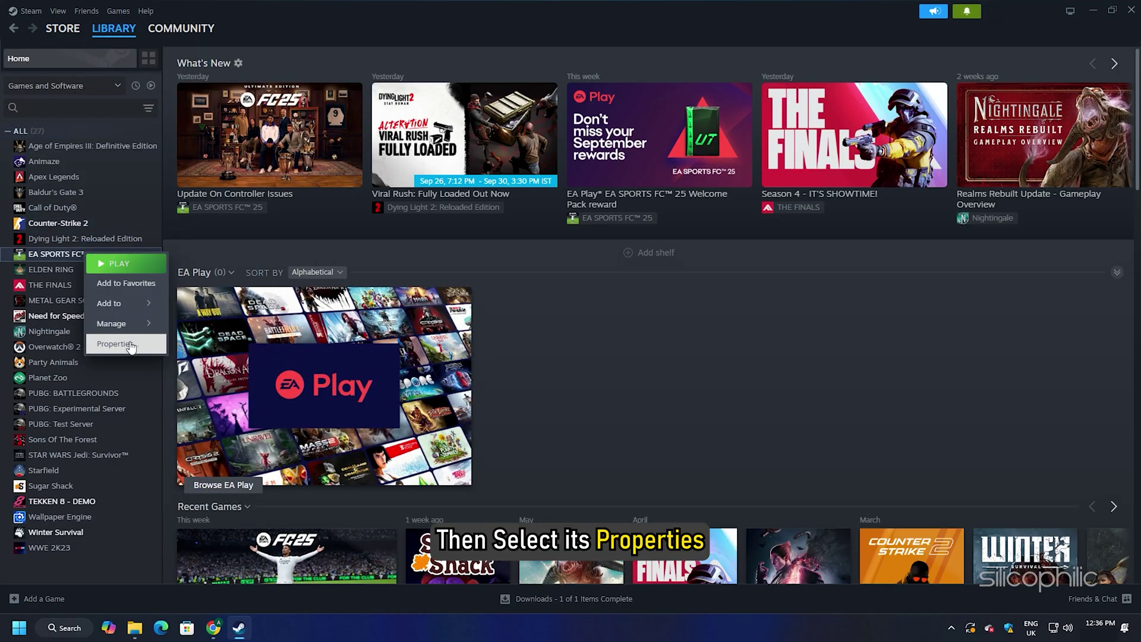
left_click(131, 345)
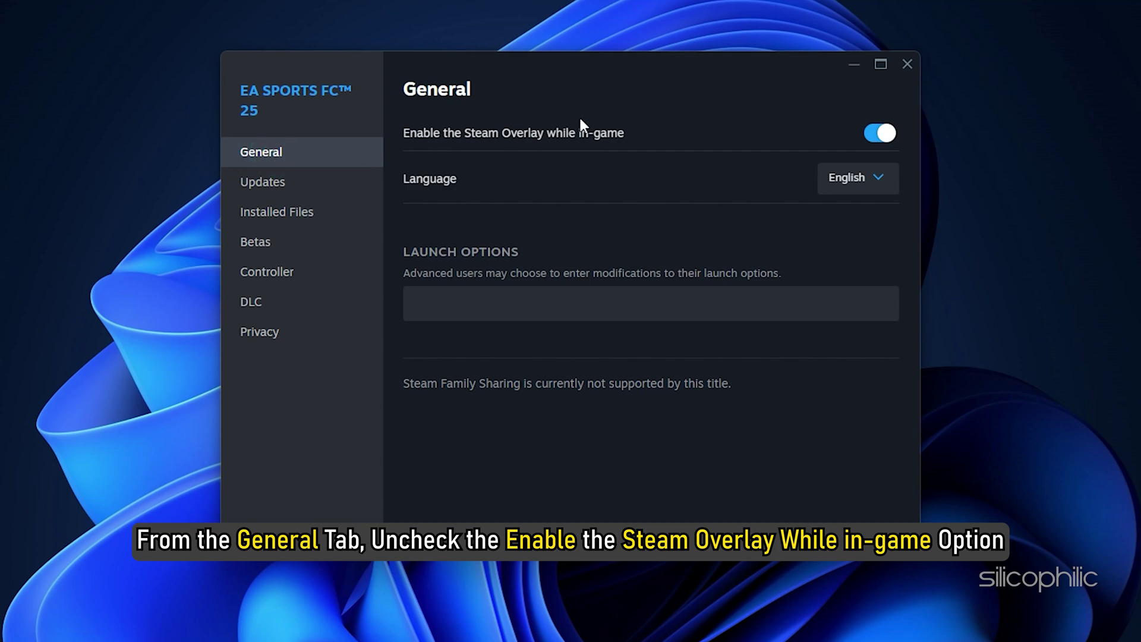
left_click(880, 135)
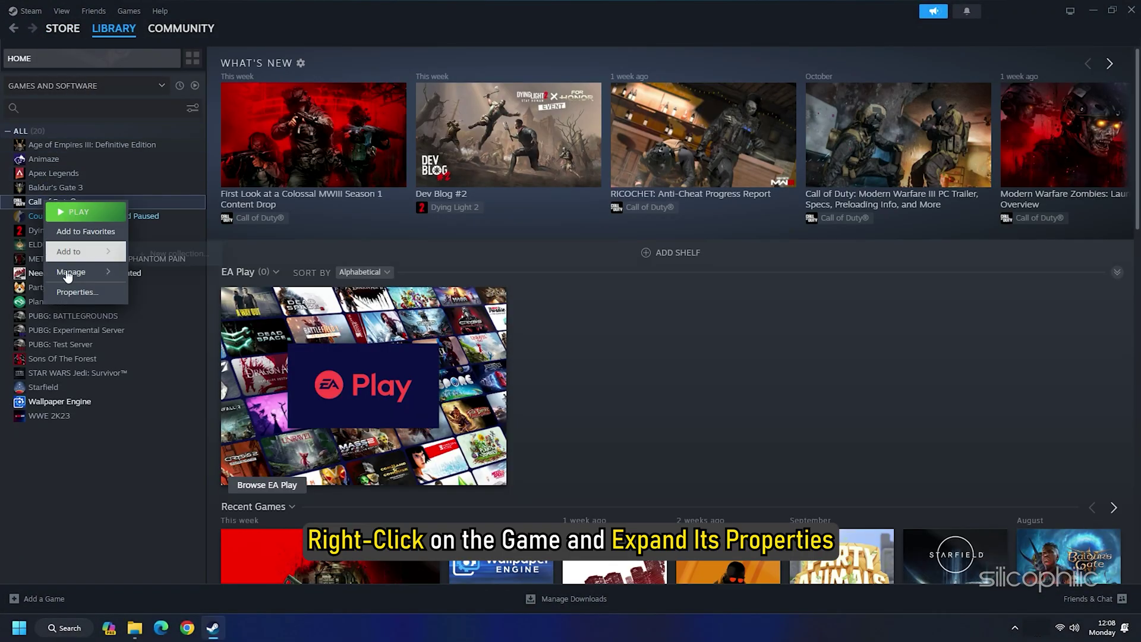
- Show the Installed Files page of Call of Duty®'s Properties
left_click(72, 292)
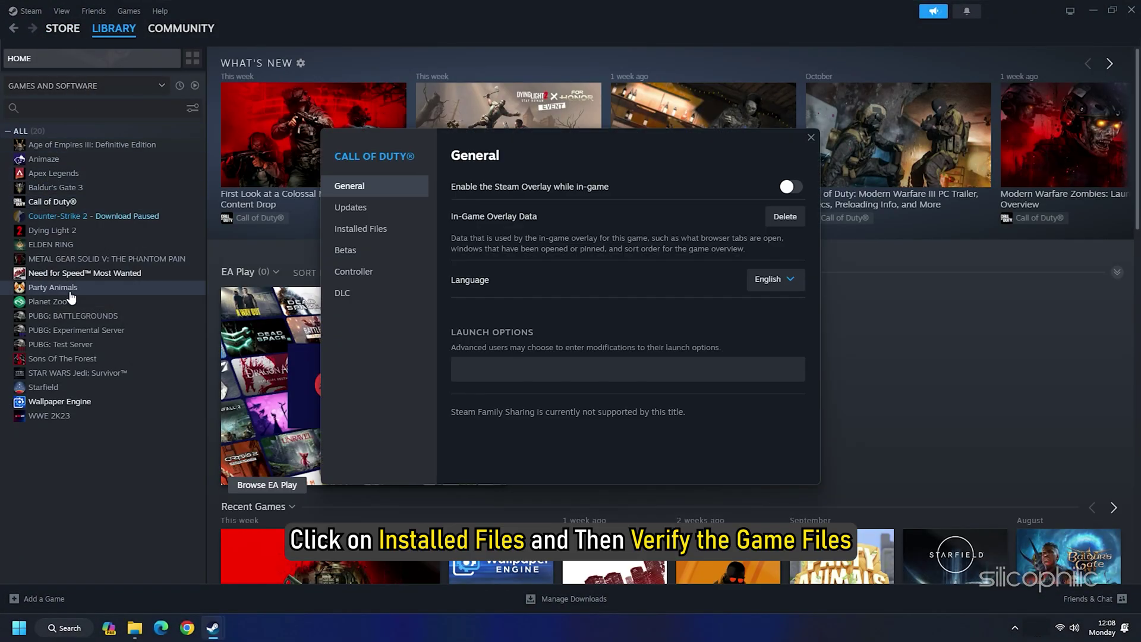
left_click(390, 232)
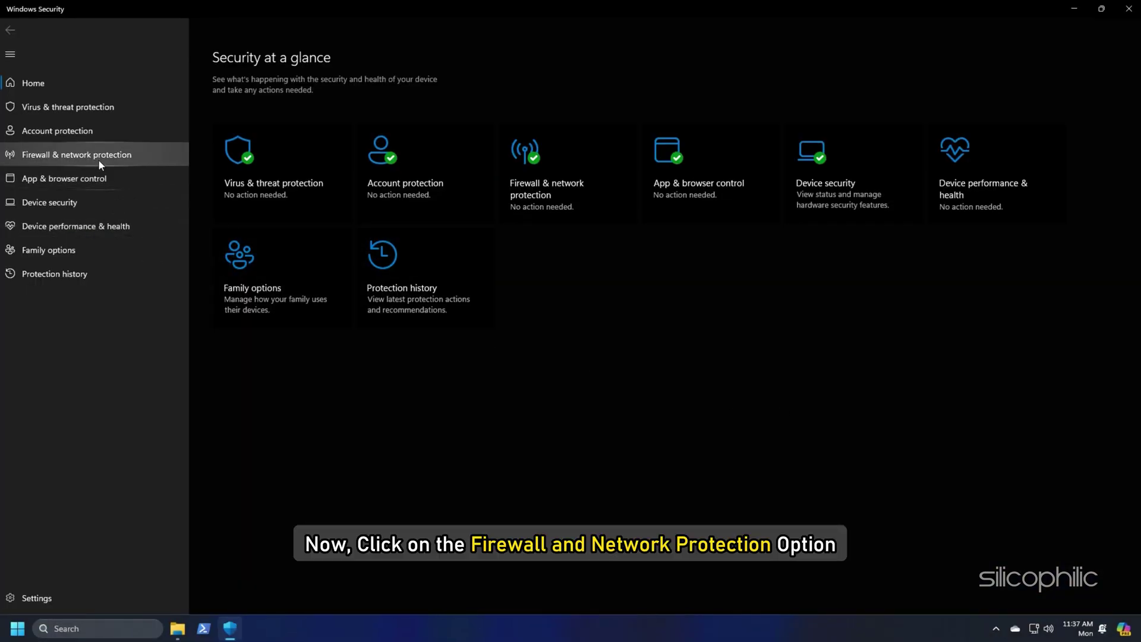
- Reach 'Allow an app through firewall' via Firewall & network protection
left_click(98, 160)
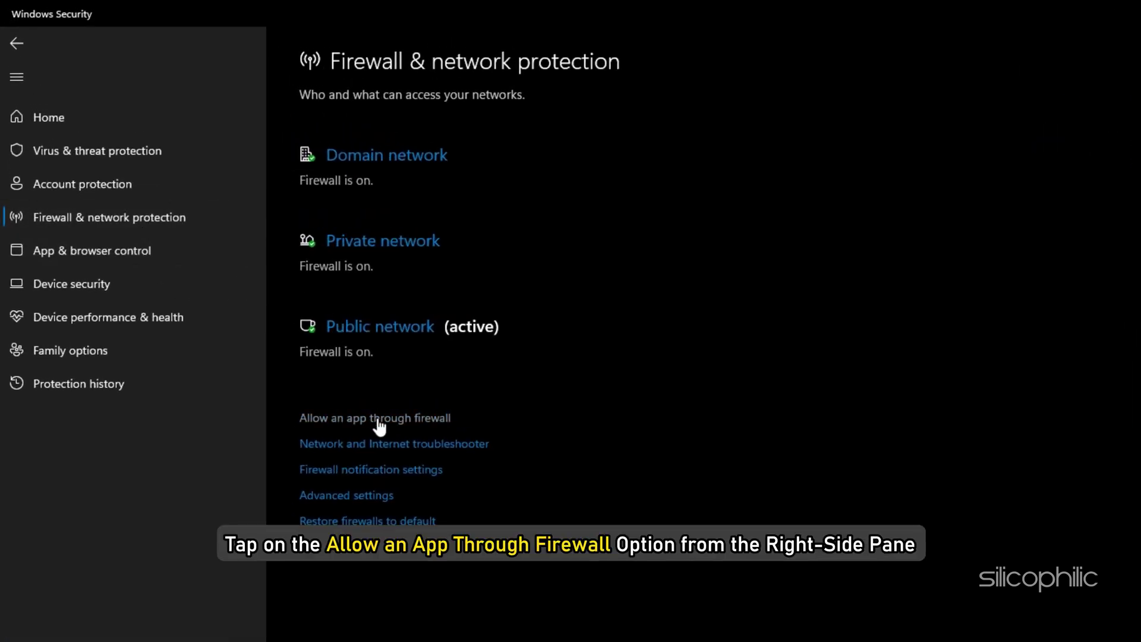
left_click(379, 420)
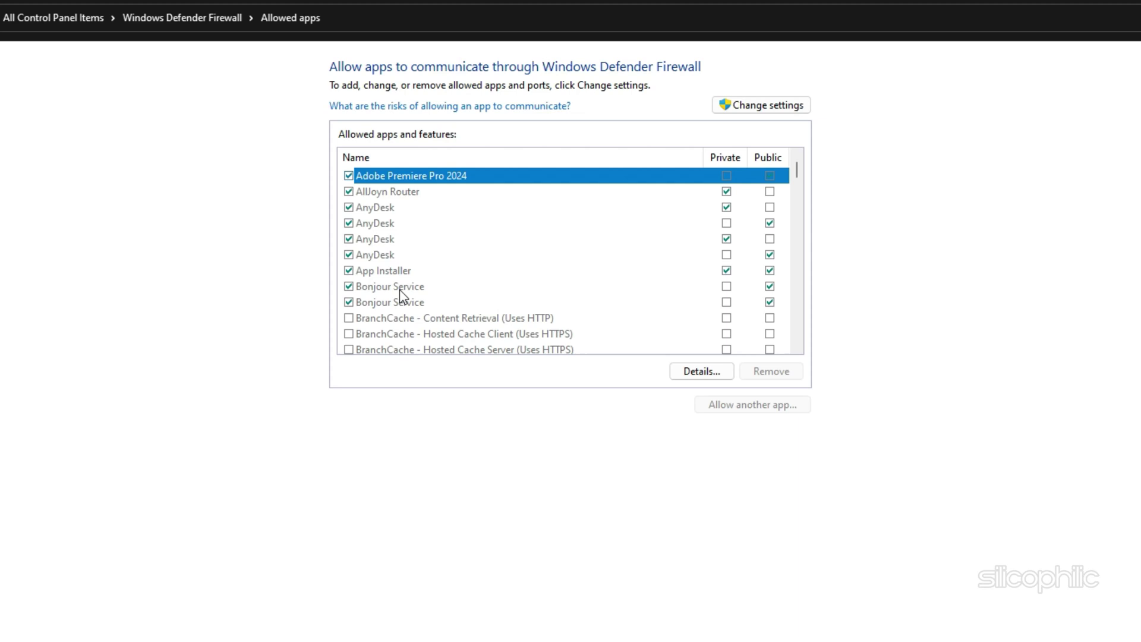
- Add FC25.exe to the firewall's allowed apps list via Allow another app
left_click(745, 107)
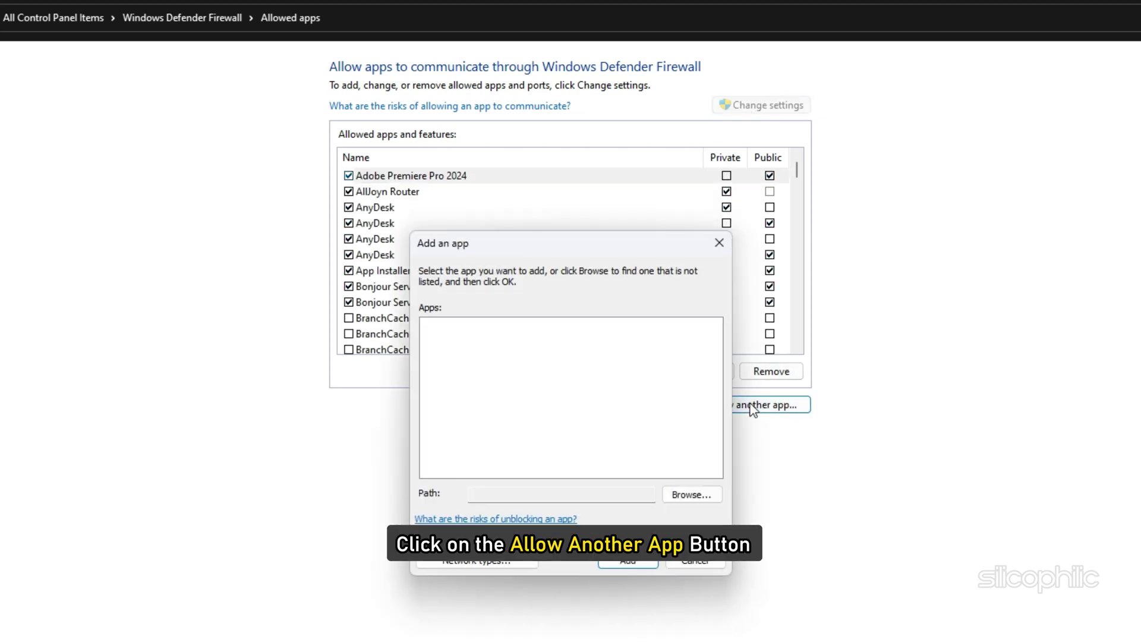
left_click(687, 497)
left_click(387, 429)
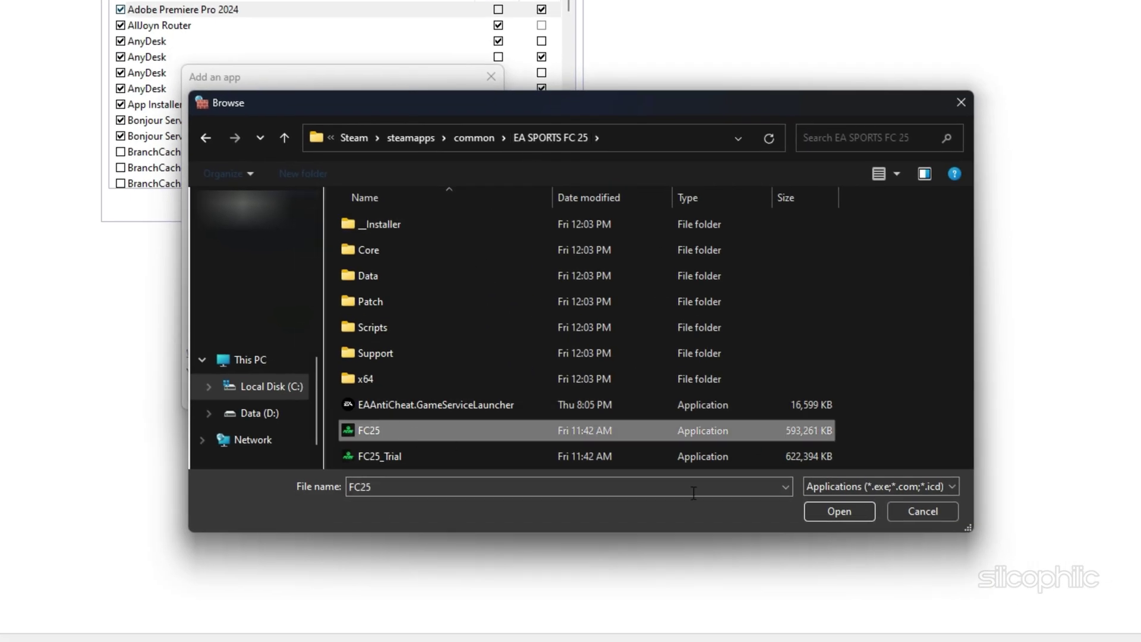
left_click(845, 514)
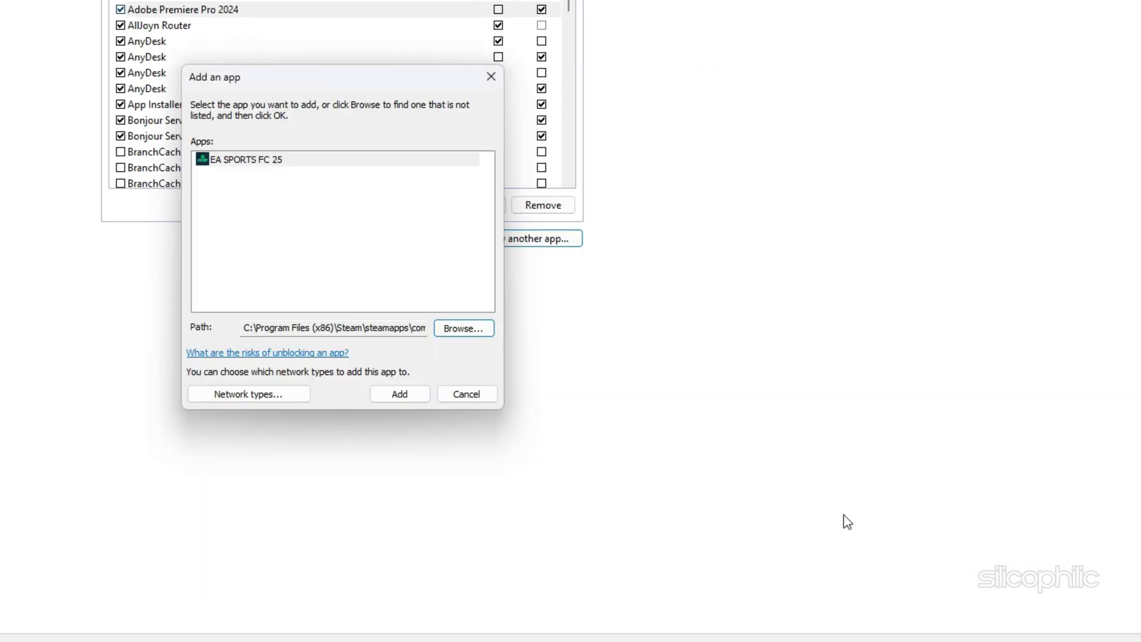
left_click(400, 395)
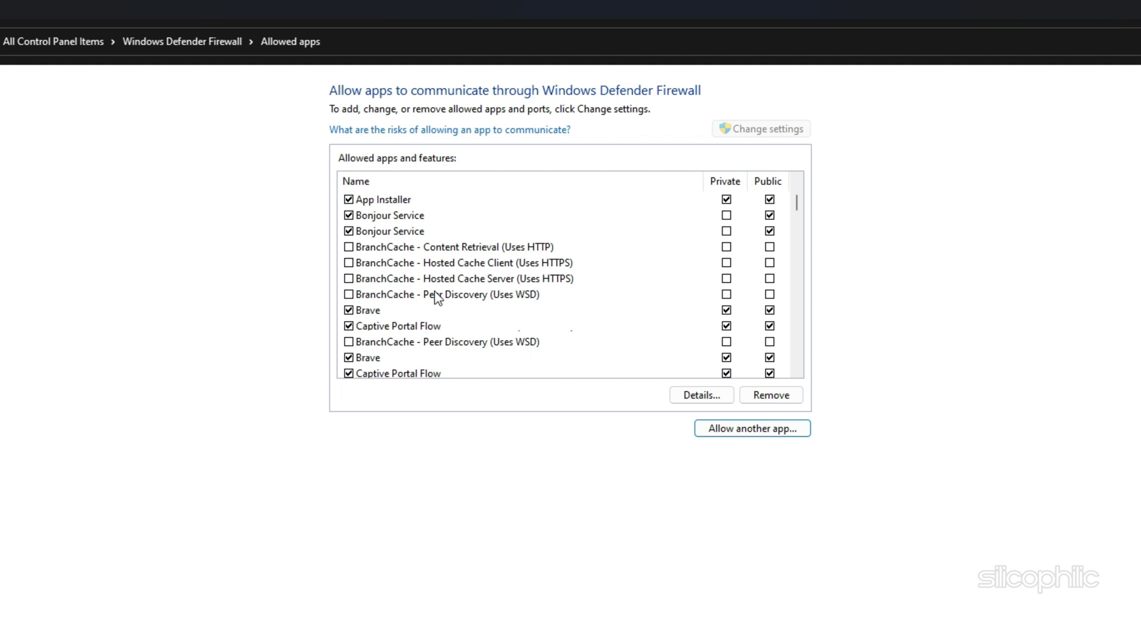
- Select the new EA SPORTS FC 25 entry and save the firewall changes with OK
scroll(436, 297, "down", 2)
scroll(439, 297, "down", 2)
scroll(438, 298, "down", 2)
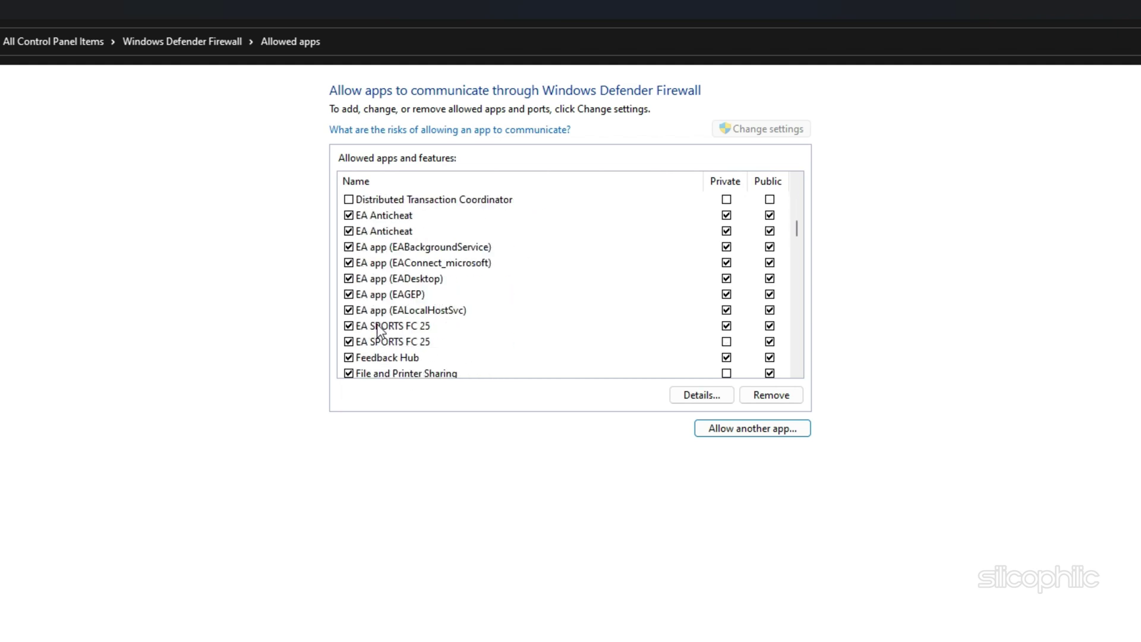
left_click(484, 341)
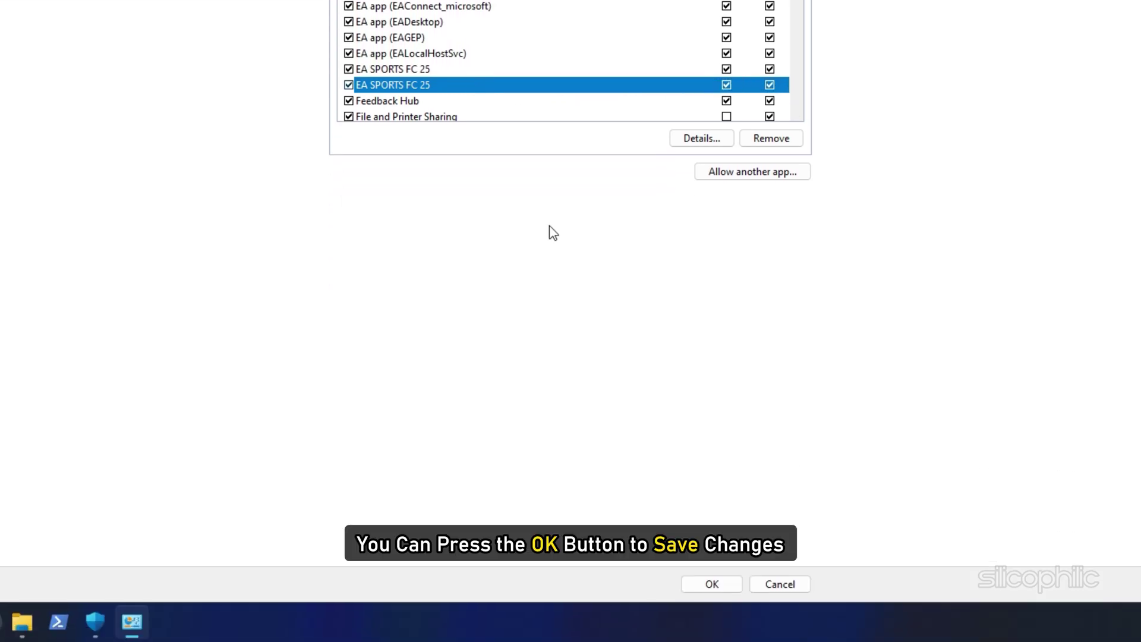
left_click(727, 585)
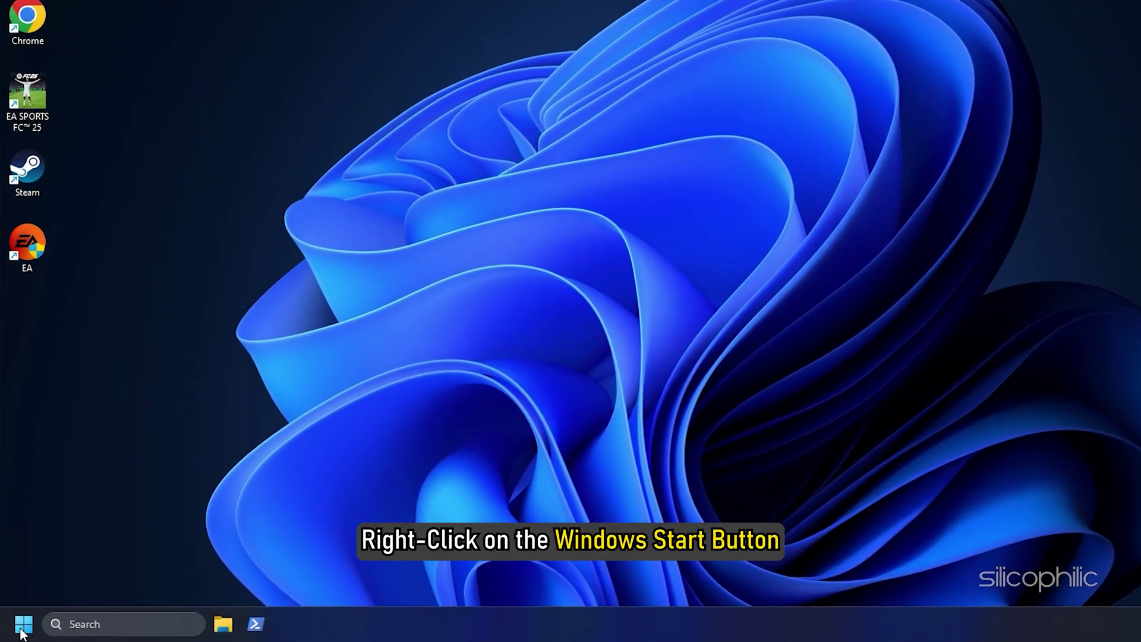
- Open Task Manager from the Start menu and end the Pumble and AnyDesk tasks
right_click(17, 633)
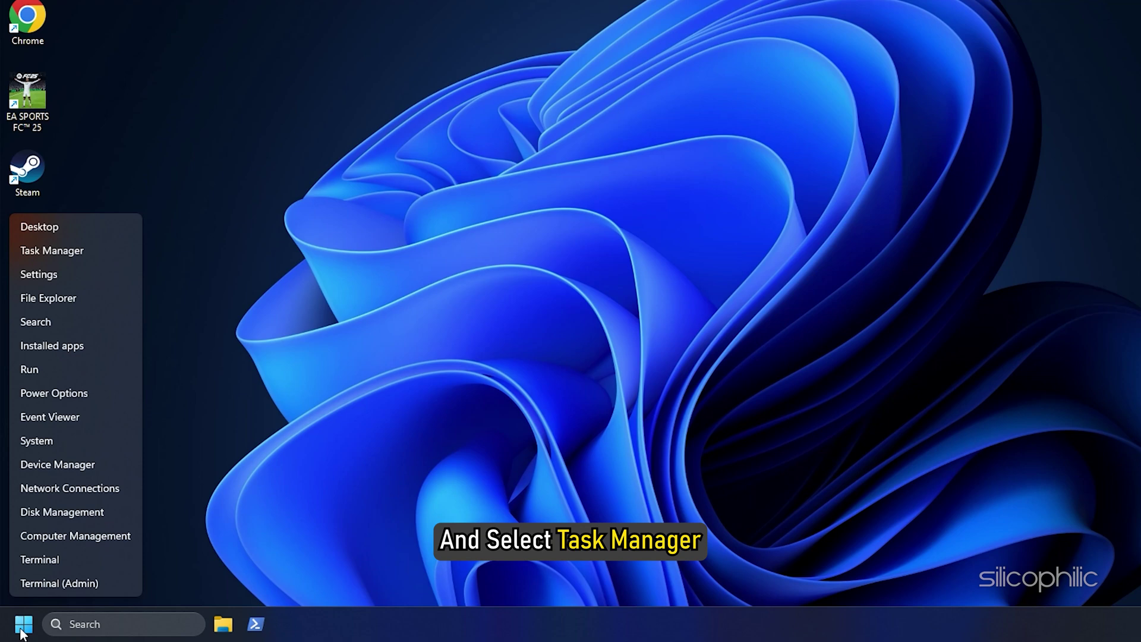
left_click(73, 251)
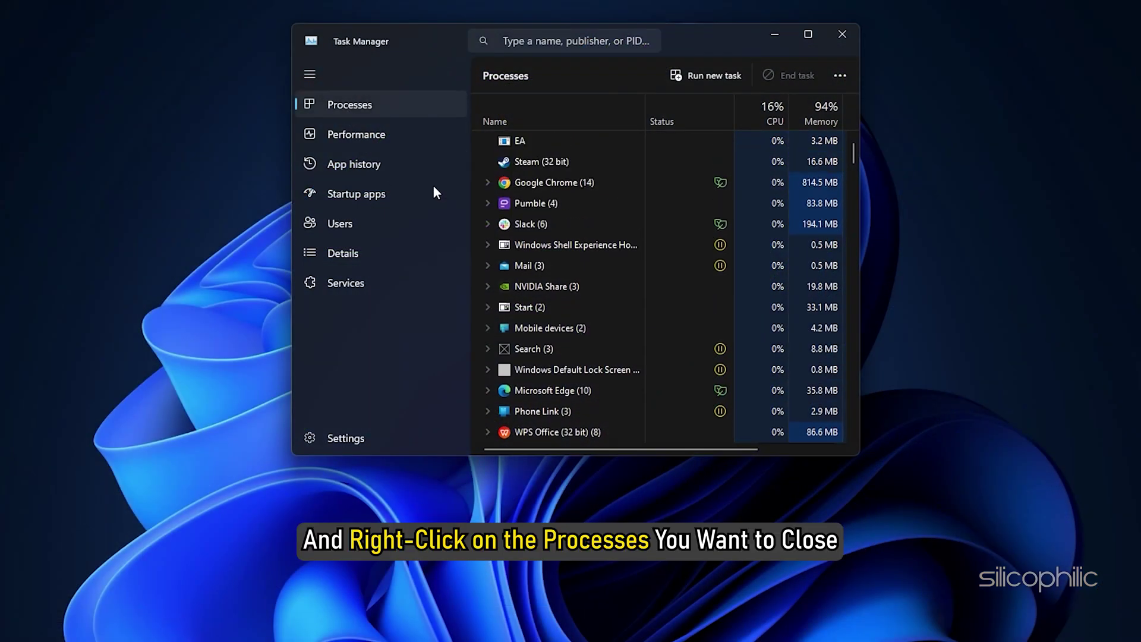
right_click(530, 202)
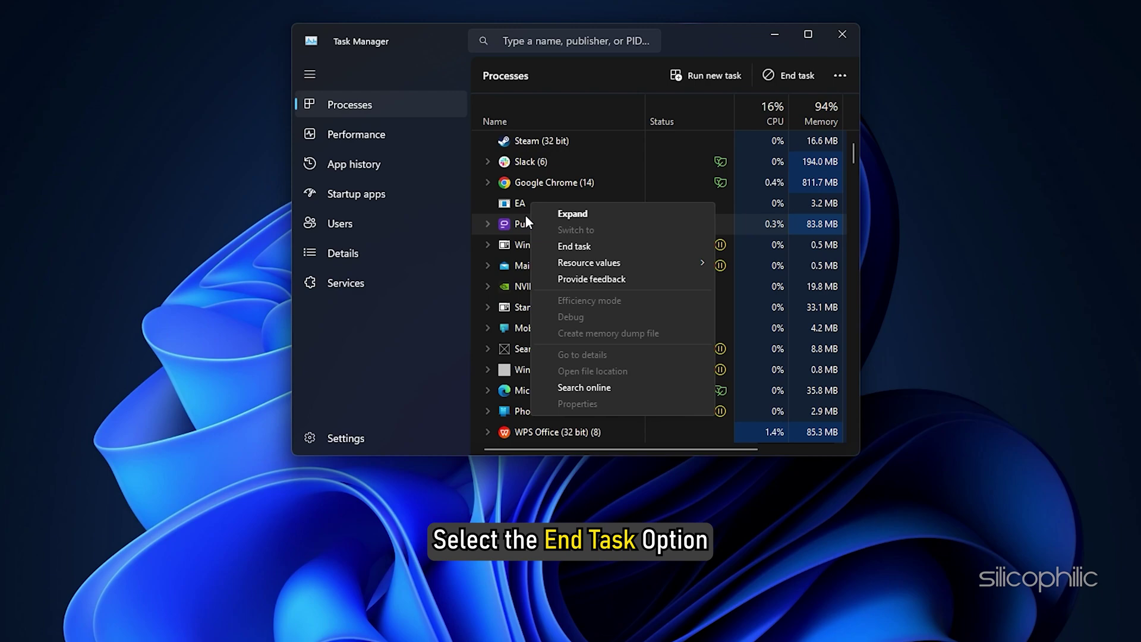
left_click(592, 245)
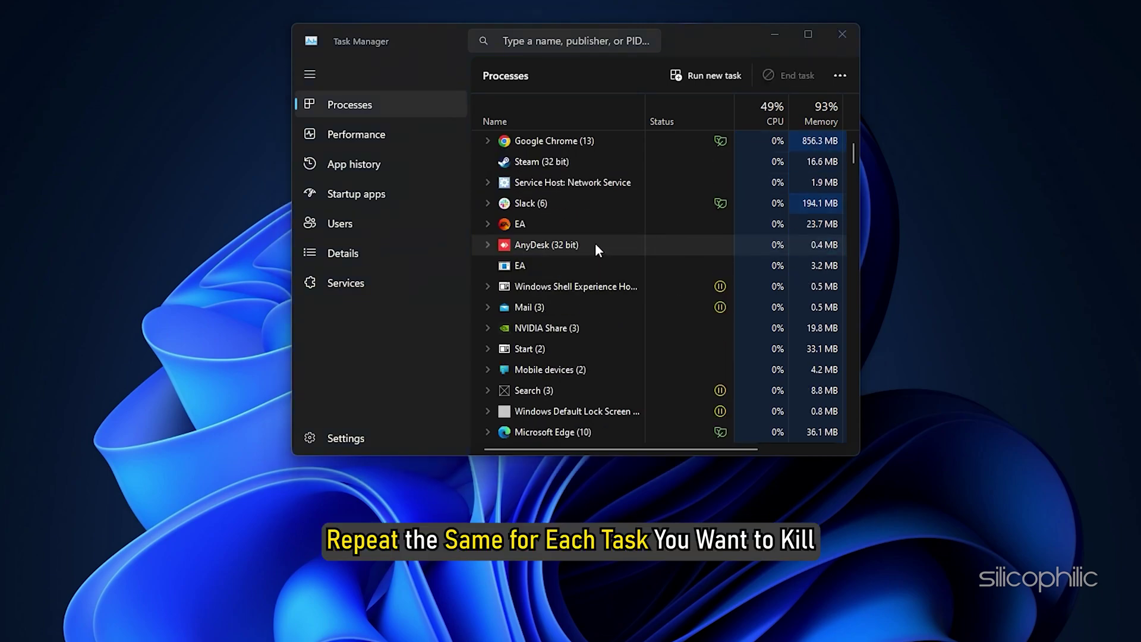
right_click(515, 266)
left_click(572, 298)
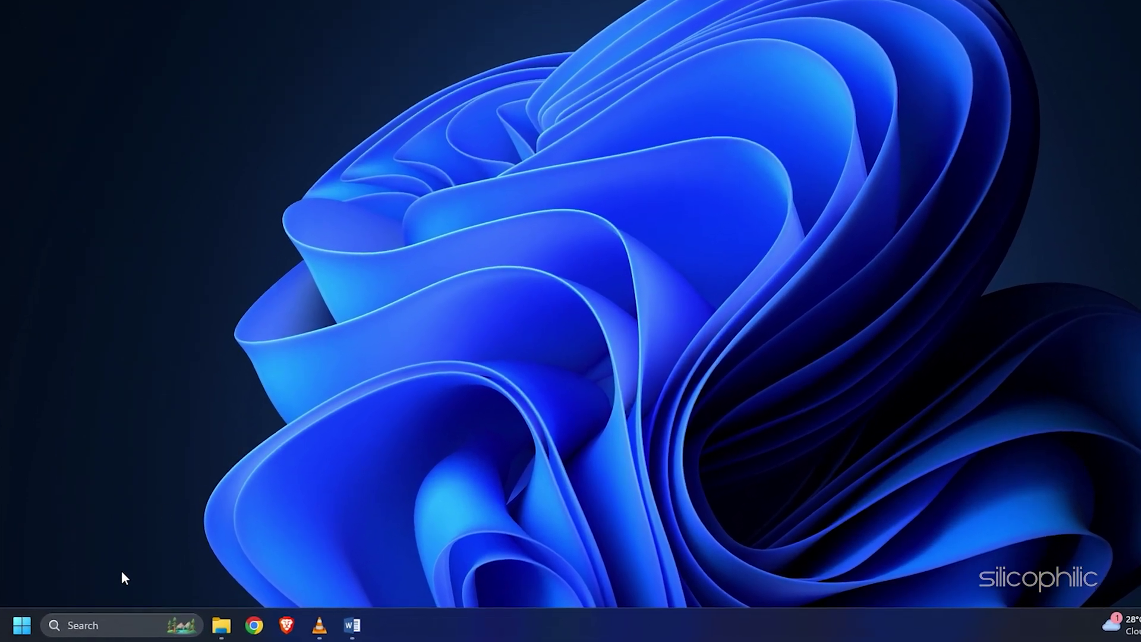
- Find Device Manager via search and run Update driver on the NVIDIA GeForce RTX 4060 Ti
left_click(88, 626)
type("device Manager")
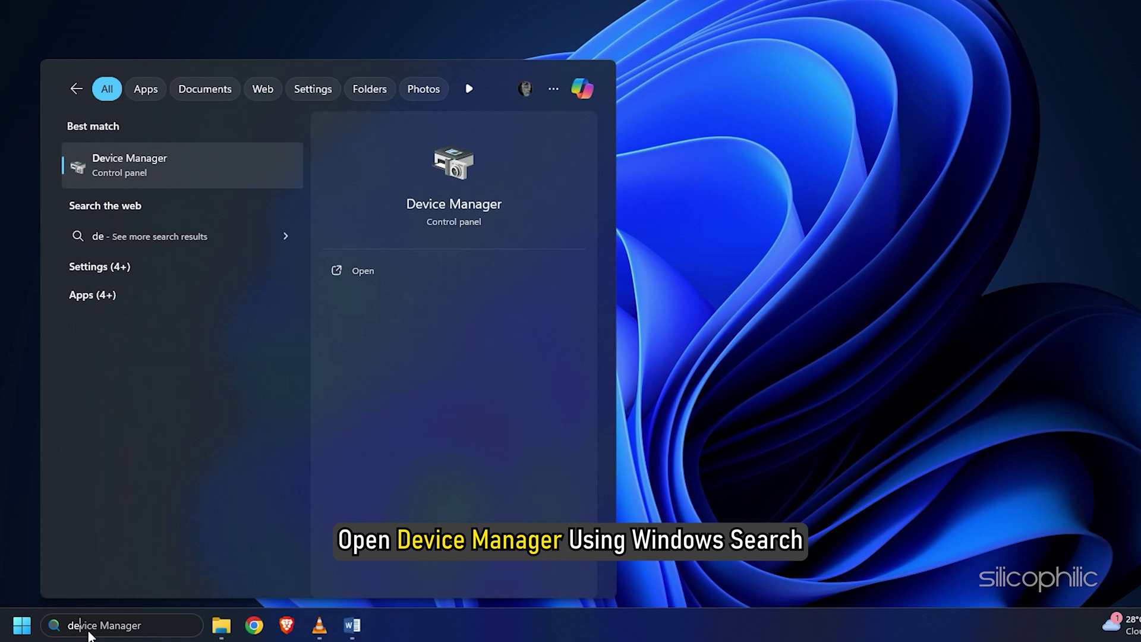
key("Return")
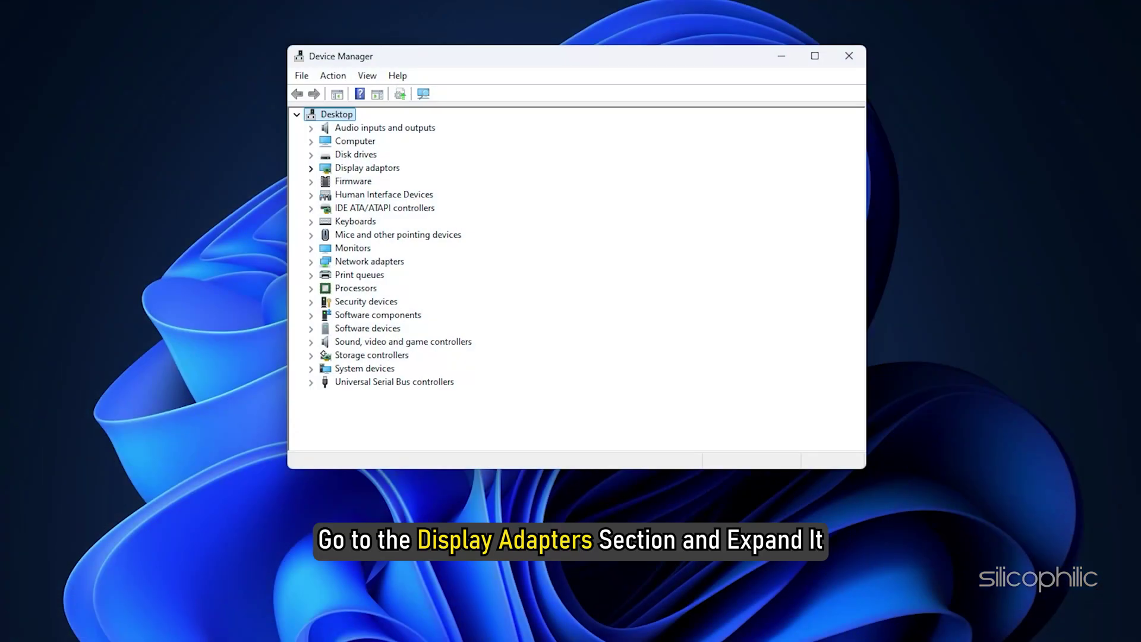
left_click(311, 168)
right_click(391, 195)
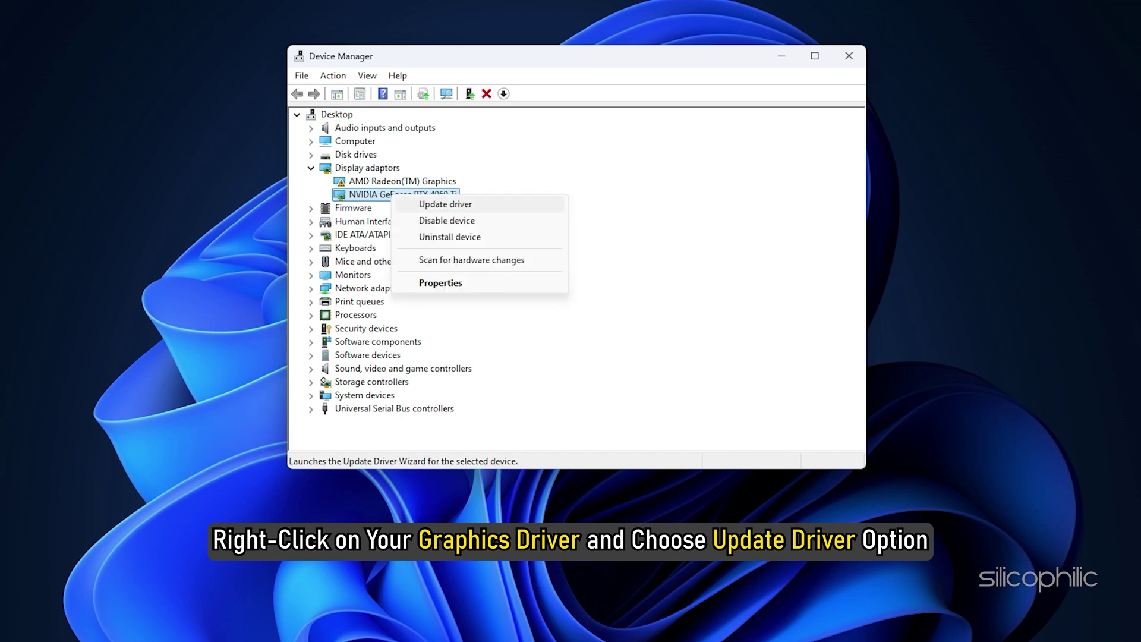
left_click(445, 204)
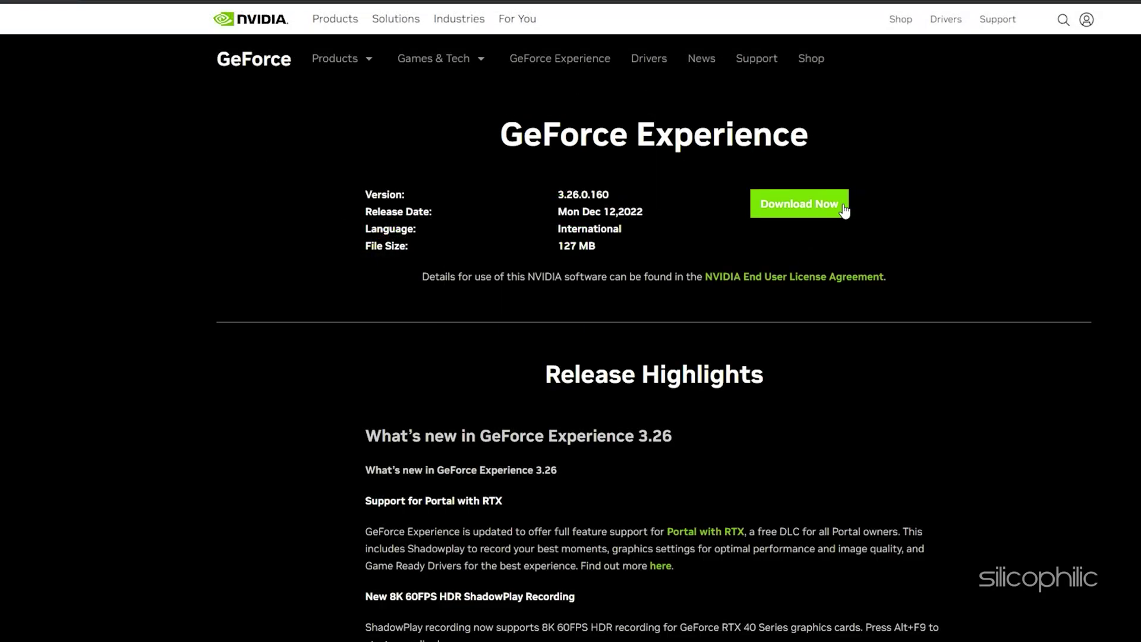
- Download the GeForce Experience installer with Download Now
left_click(844, 208)
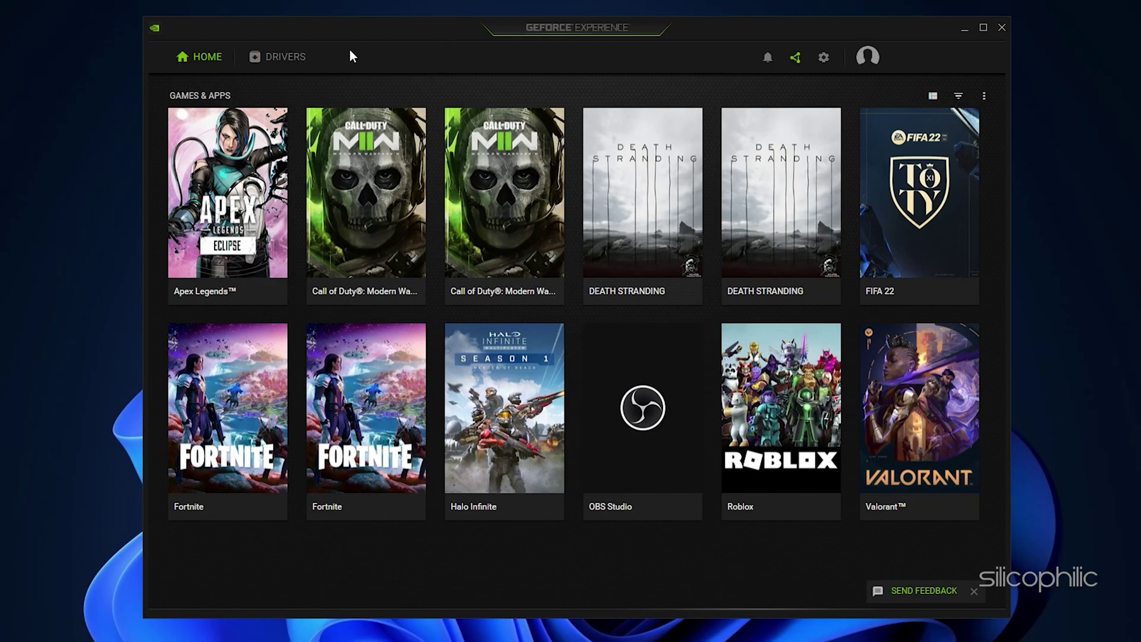
- Check for graphics driver updates on GeForce Experience's DRIVERS page
left_click(301, 60)
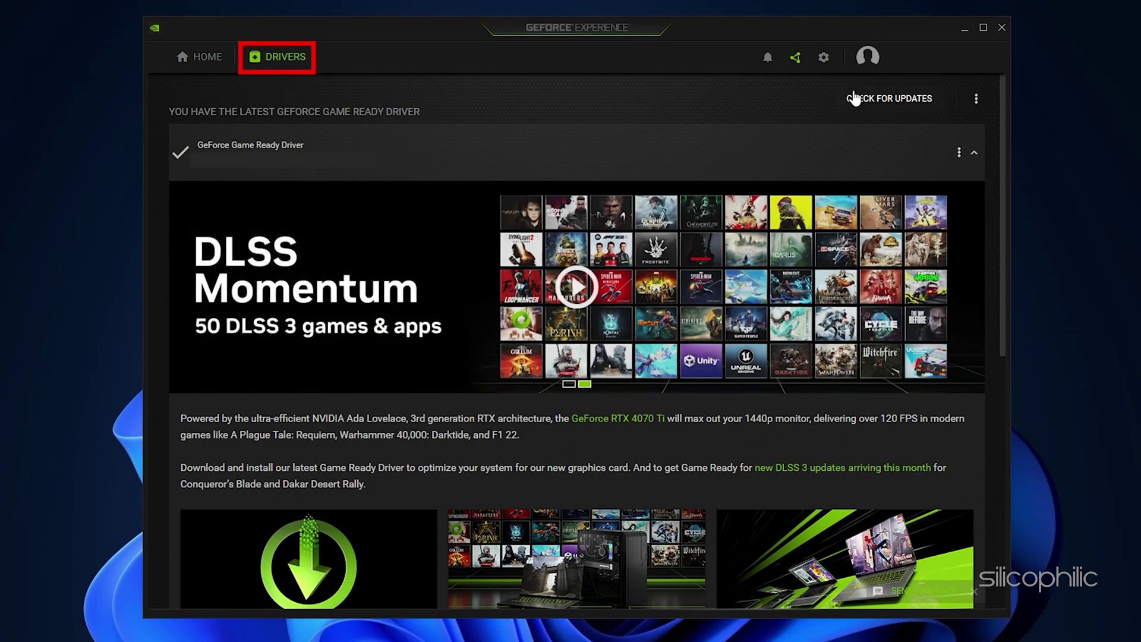
left_click(936, 105)
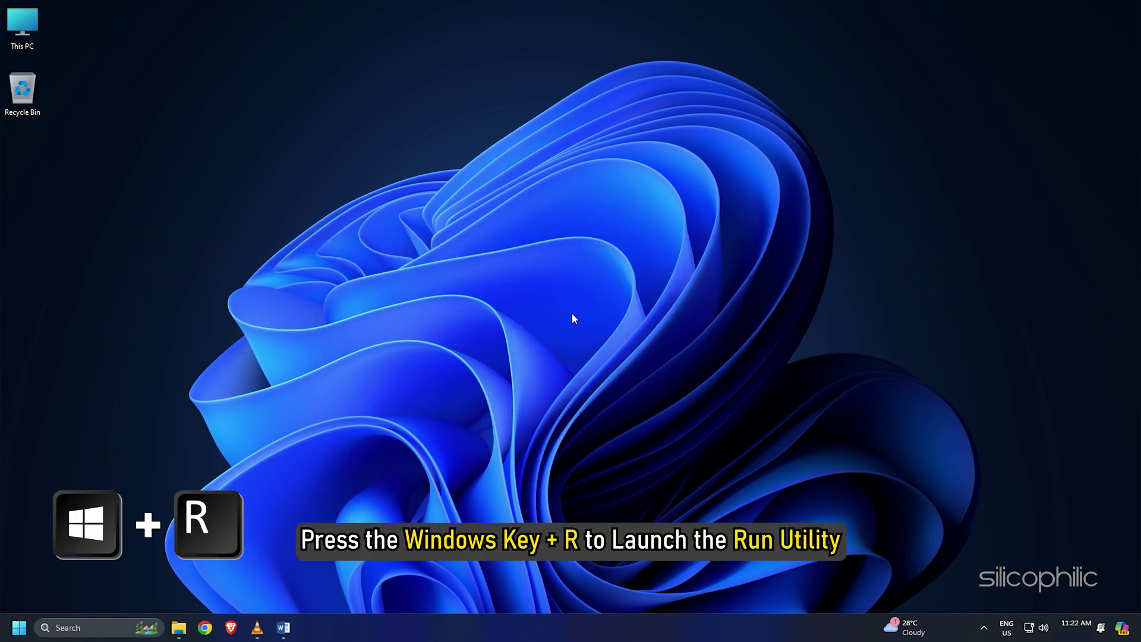
- Run devmgmt.msc to launch Device Manager and expand Display adaptors
key("super+r")
type("dev")
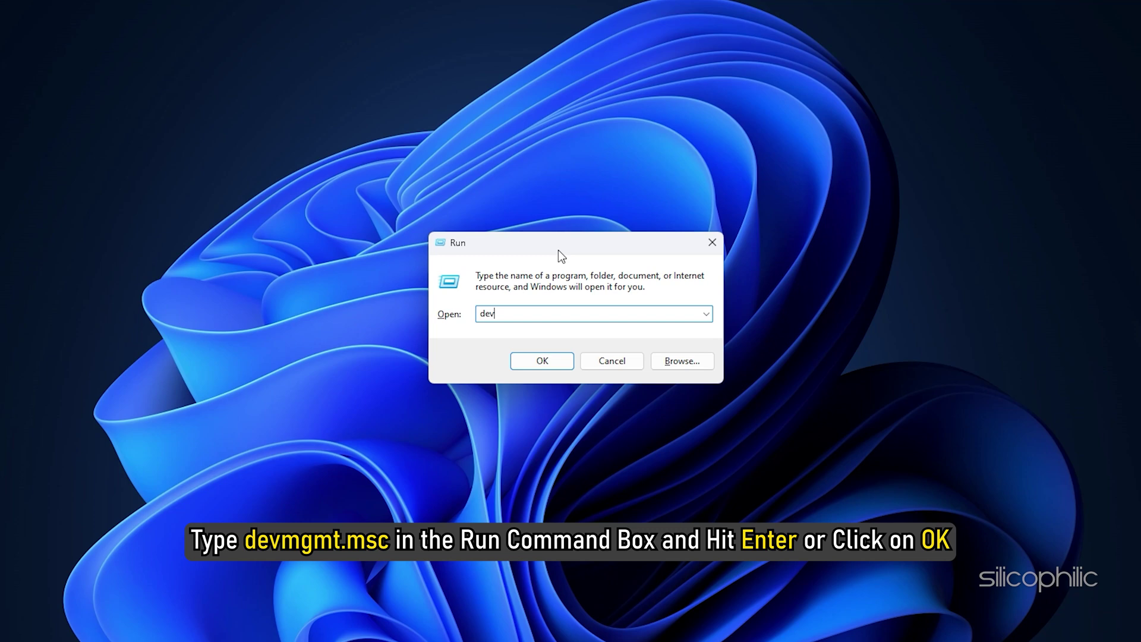
type("mgmt.msc")
left_click(528, 362)
left_click(311, 168)
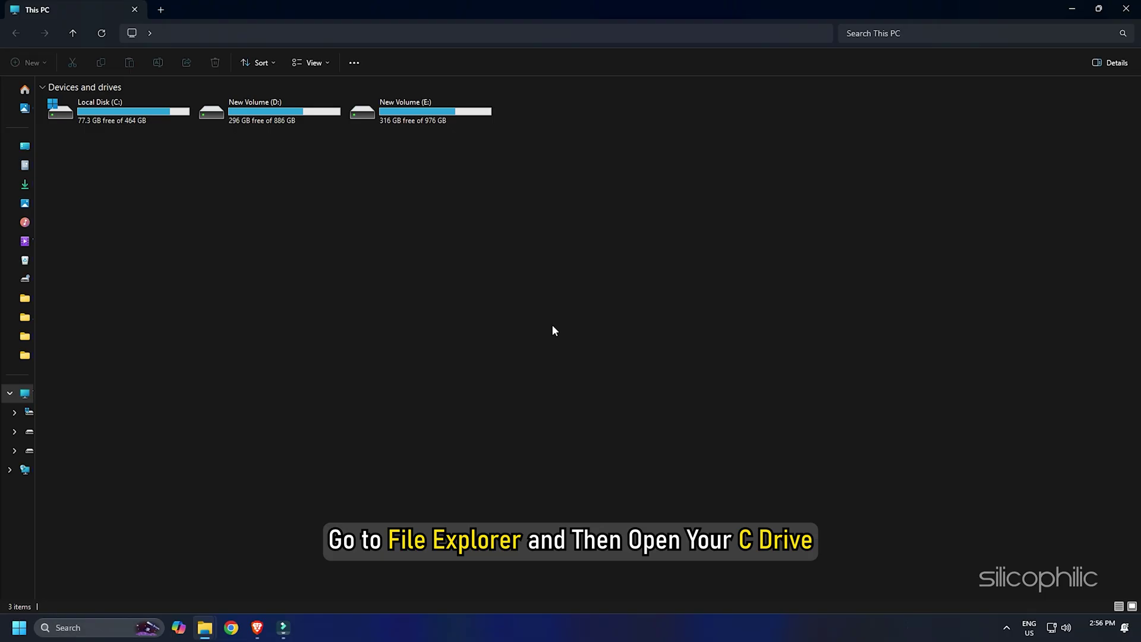
- Go to C:\Users\ your user folder and turn on hidden items
double_click(132, 110)
left_click(126, 179)
double_click(127, 182)
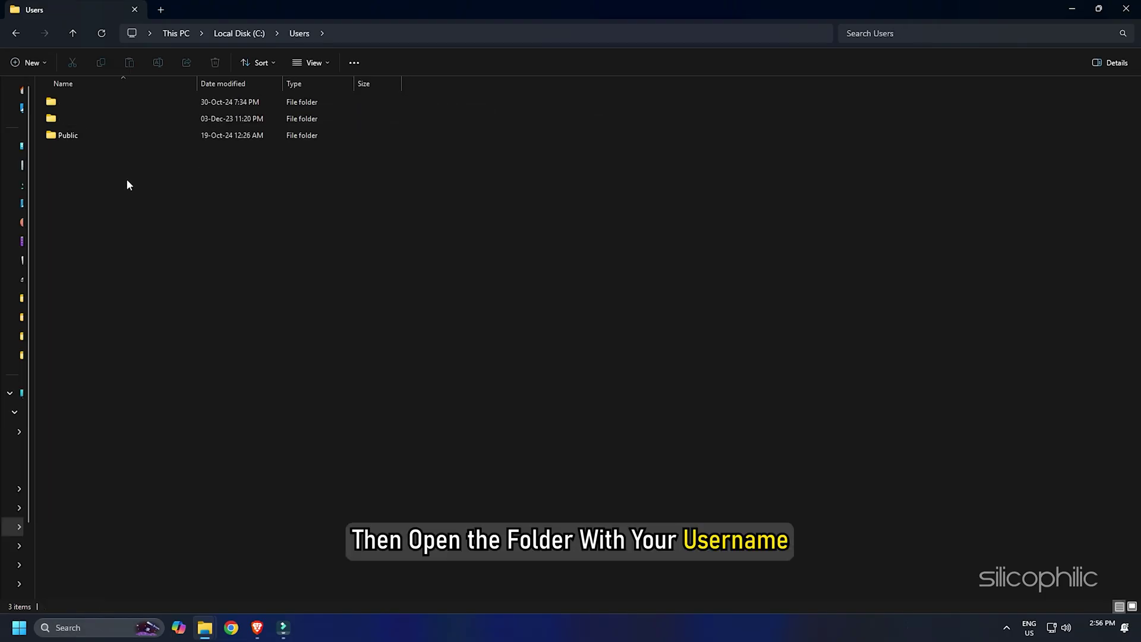
double_click(148, 105)
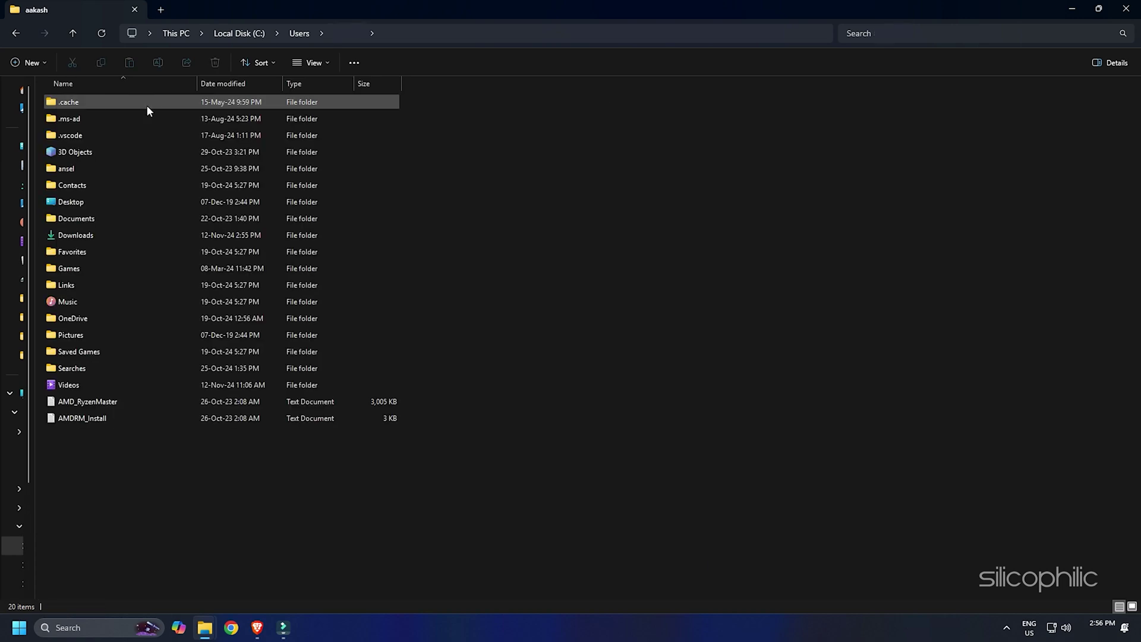
left_click(310, 62)
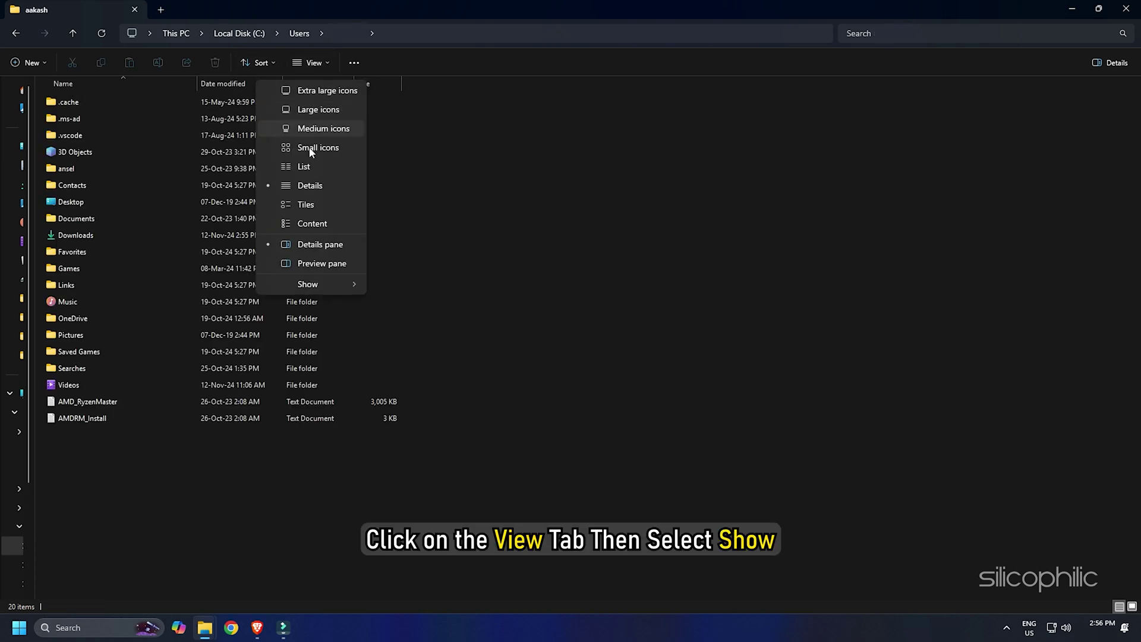
mouse_move(308, 283)
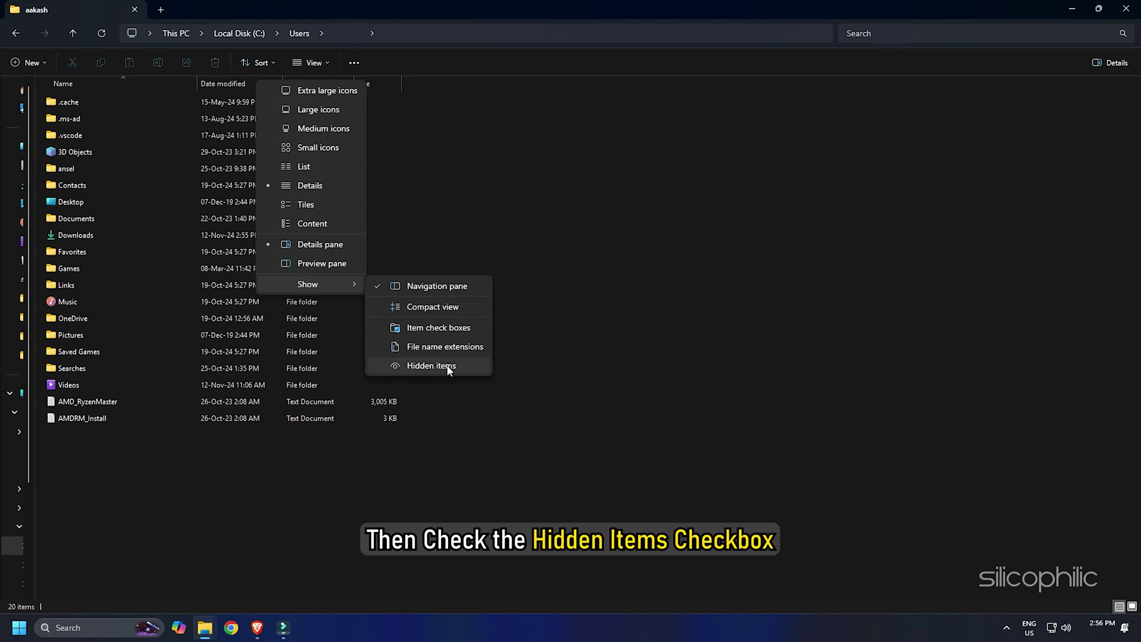
left_click(449, 367)
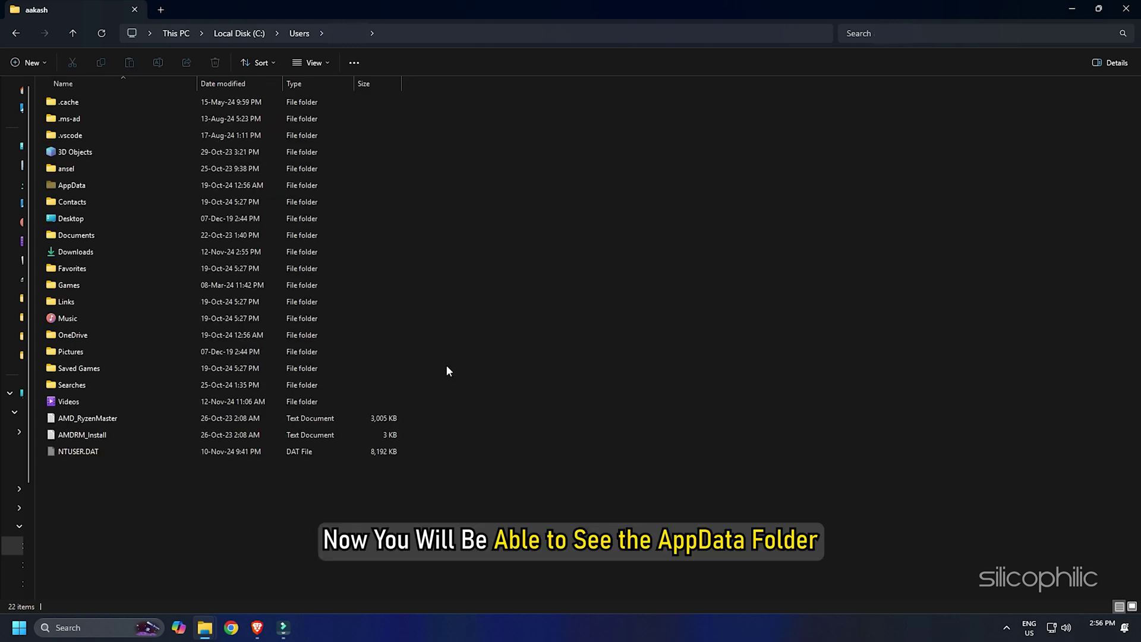
- Navigate into AppData > Local > Packages
left_click(95, 187)
double_click(95, 186)
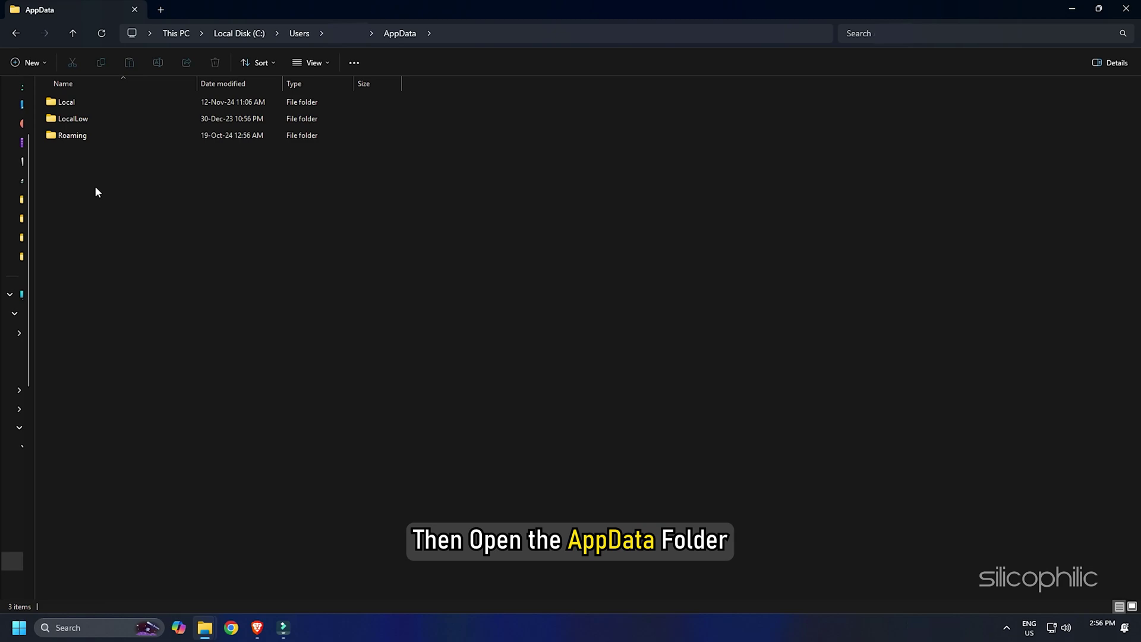
double_click(95, 101)
scroll(107, 268, "down", 9)
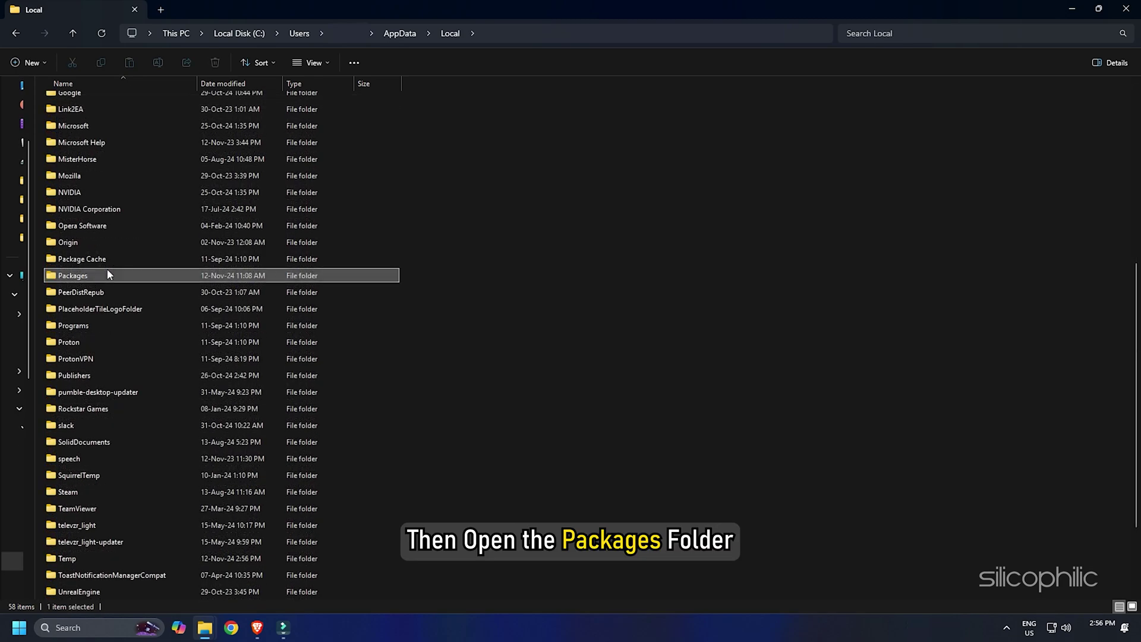
double_click(107, 268)
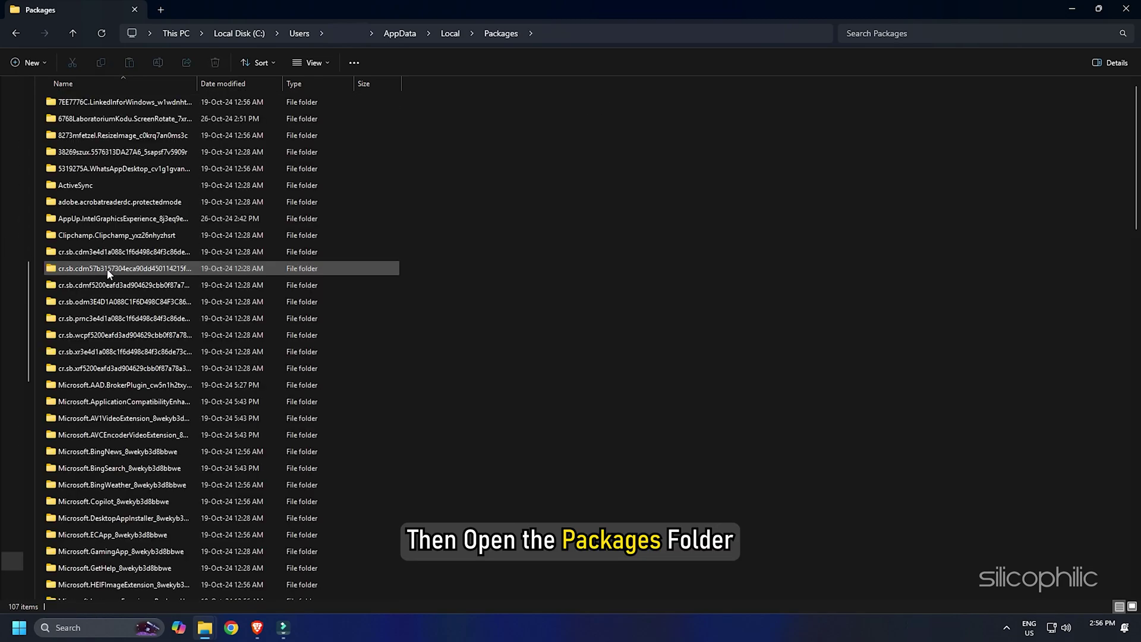
- Search 'Microsoft windows', open the WindowsStore package folder and delete its LocalCache folder
left_click(856, 34)
type("Microsoft windows")
double_click(290, 359)
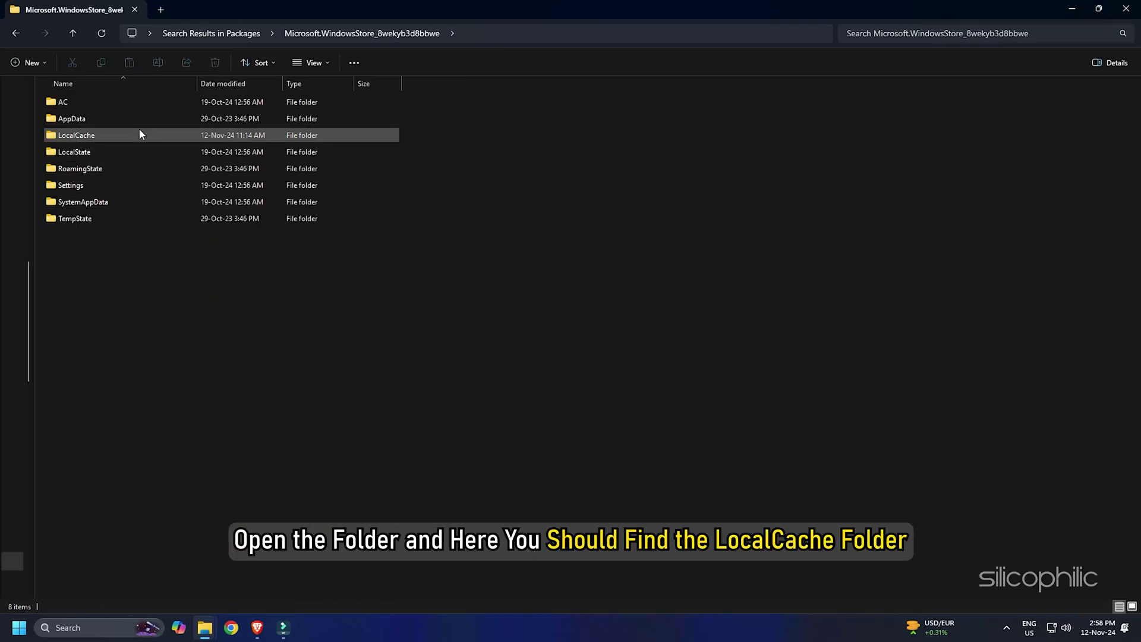
right_click(108, 132)
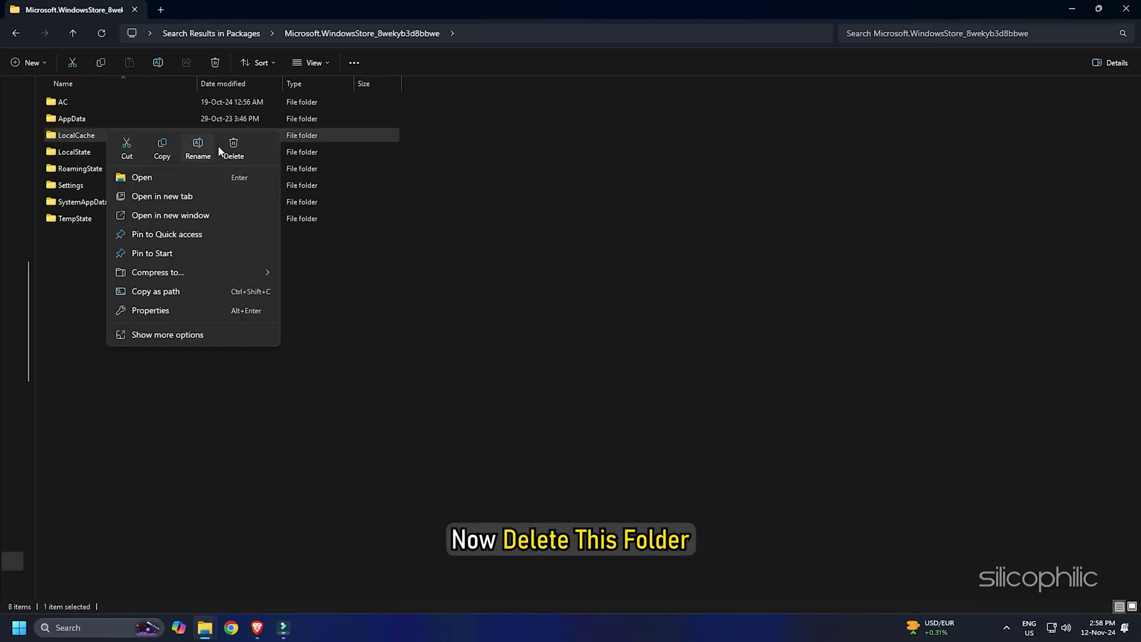
left_click(235, 154)
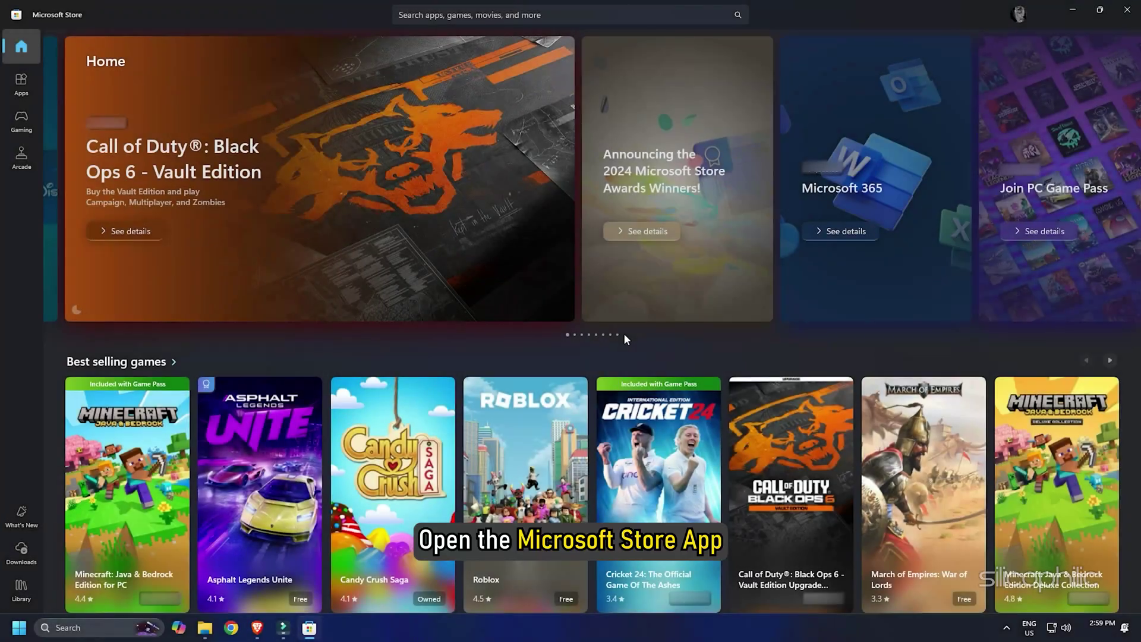
- Sign out of the Microsoft Store account from the profile menu, then choose Sign in
left_click(1019, 14)
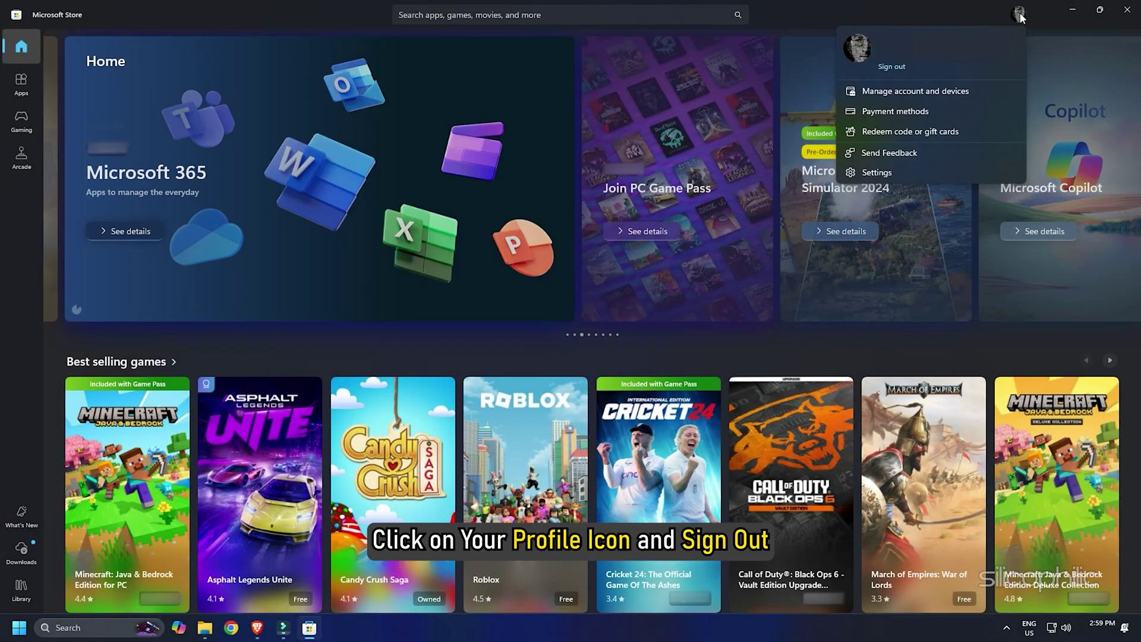
left_click(904, 70)
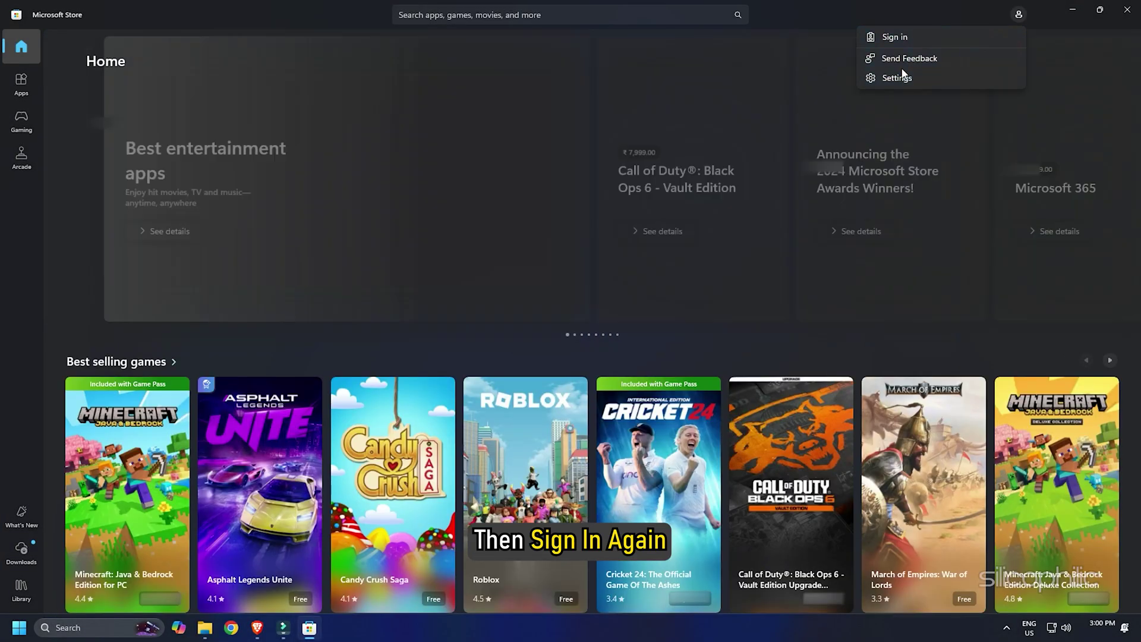
left_click(905, 37)
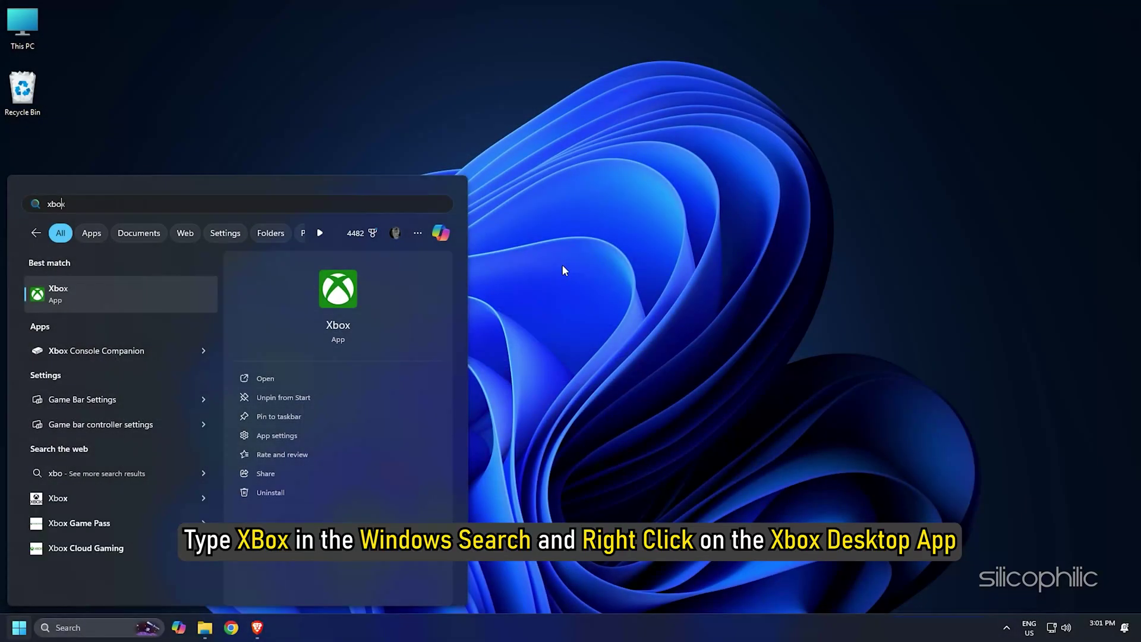
- Repair the Xbox app from its App settings page, then reset it and confirm the reset
right_click(104, 307)
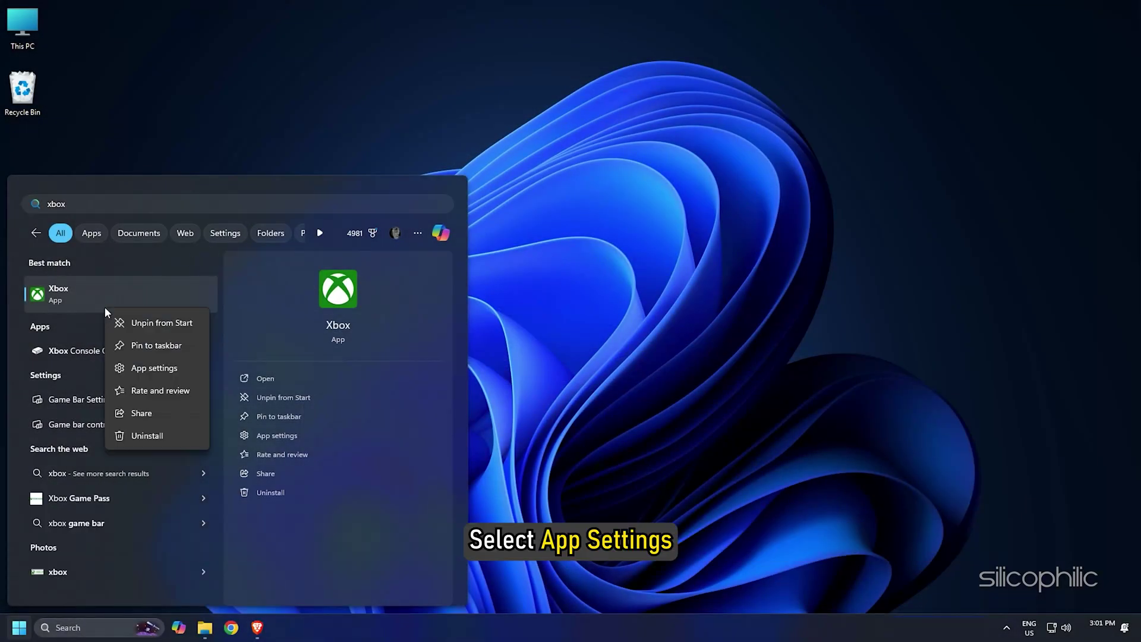
left_click(177, 366)
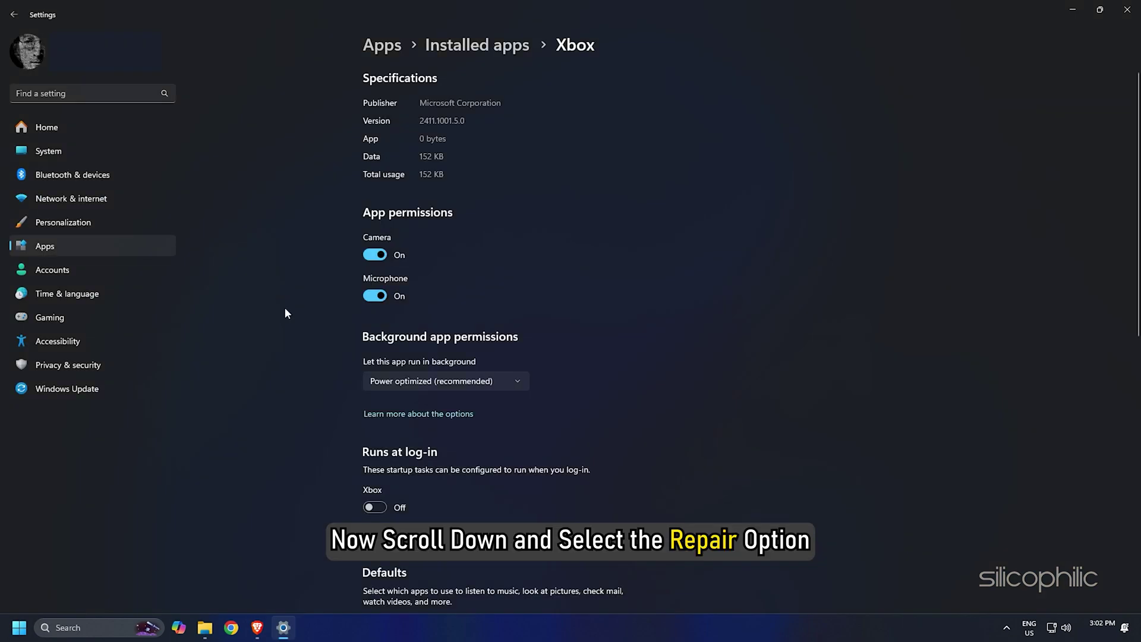
scroll(286, 312, "down", 4)
scroll(285, 312, "down", 3)
left_click(403, 395)
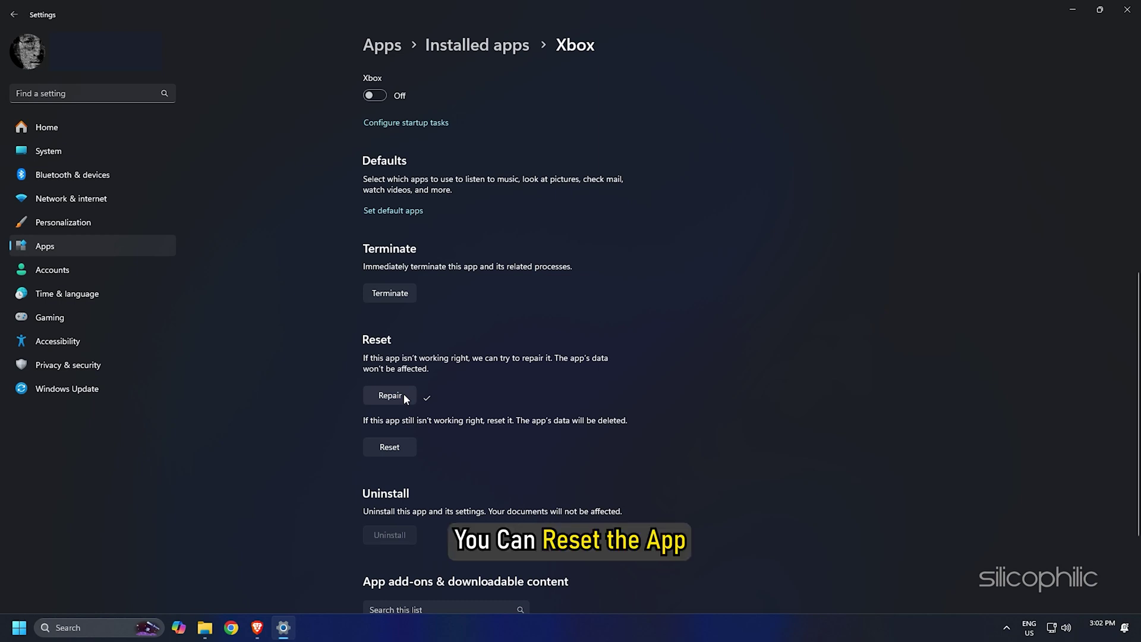
left_click(399, 450)
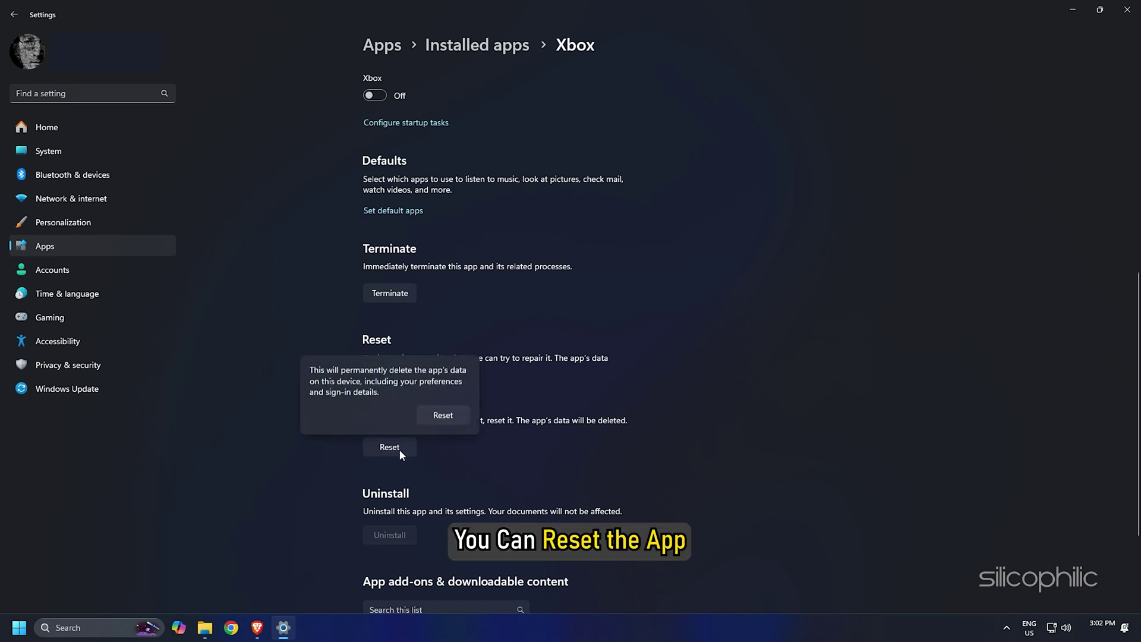
left_click(446, 418)
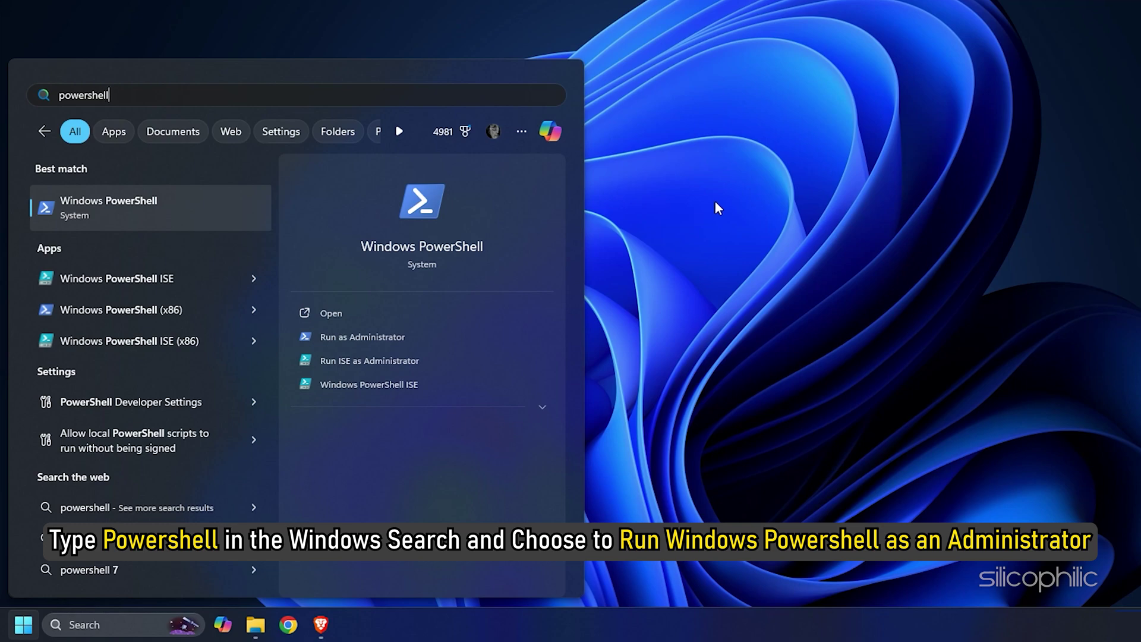
- In PowerShell run as administrator, run the pasted Get-AppxPackage command re-registering all app packages
left_click(380, 337)
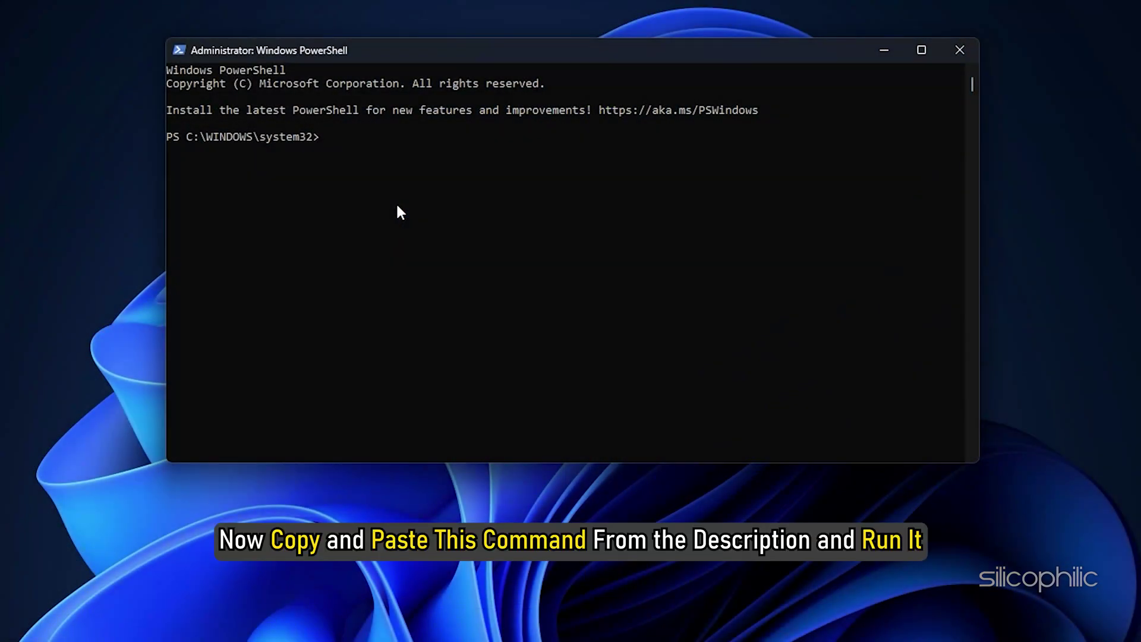
type("Get-AppxPackage -AllUsers| Foreach {Add-AppxPackage -DisableDevelopmentMode -Register “$($_.InstallLocation)\\AppXManifest.xml”}")
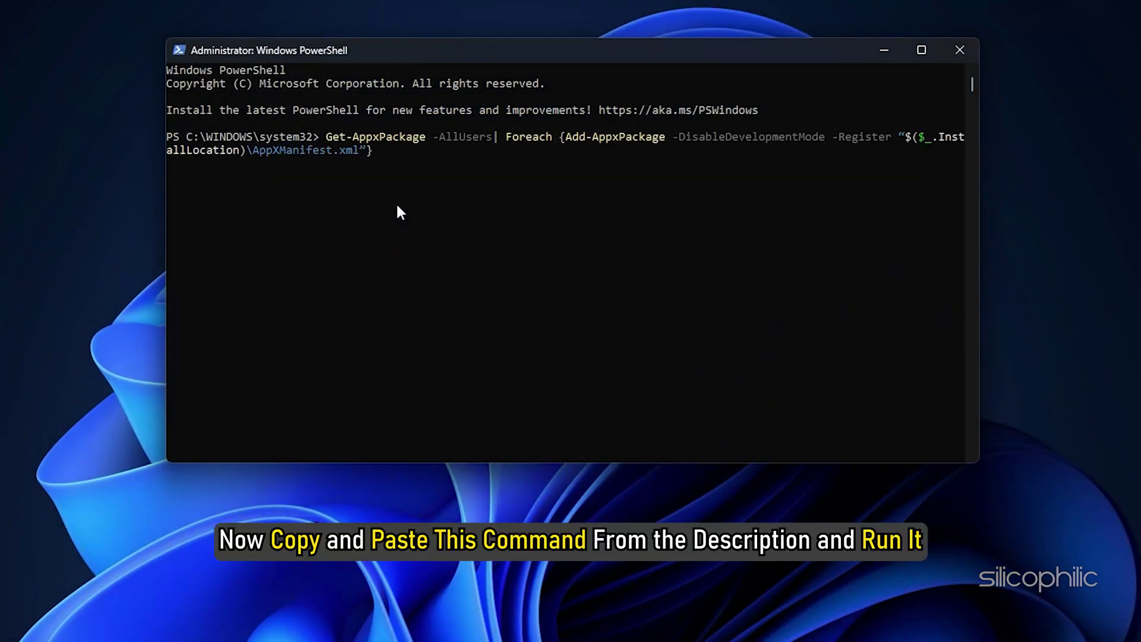
key("Return")
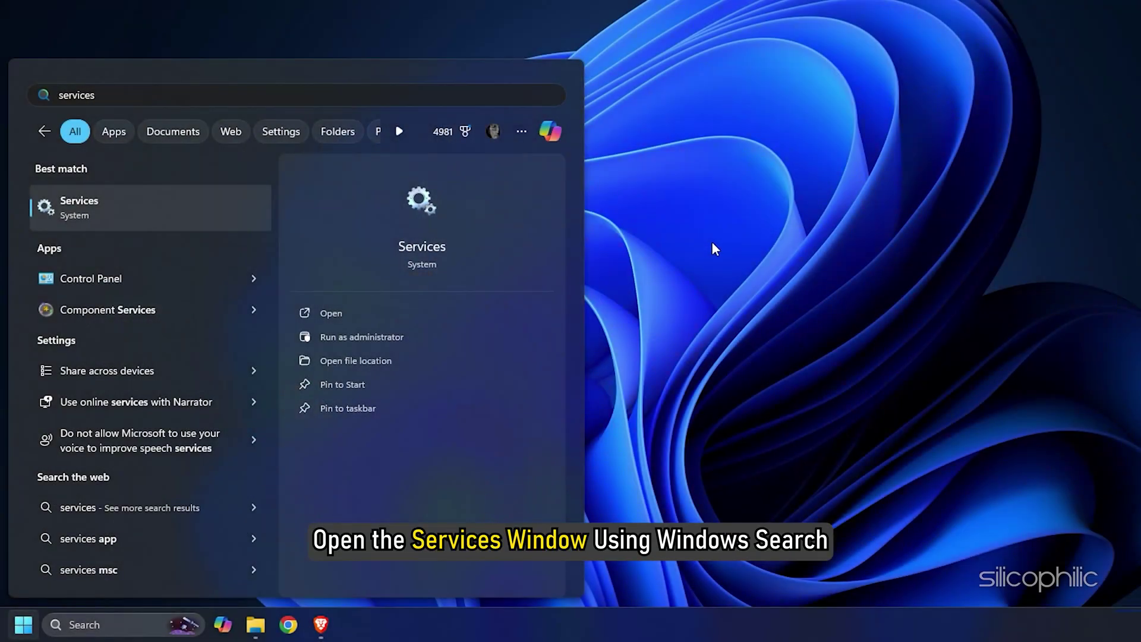
- Set IP Helper's startup type to Automatic, then check the Xbox Live Game Save and Networking services
left_click(198, 205)
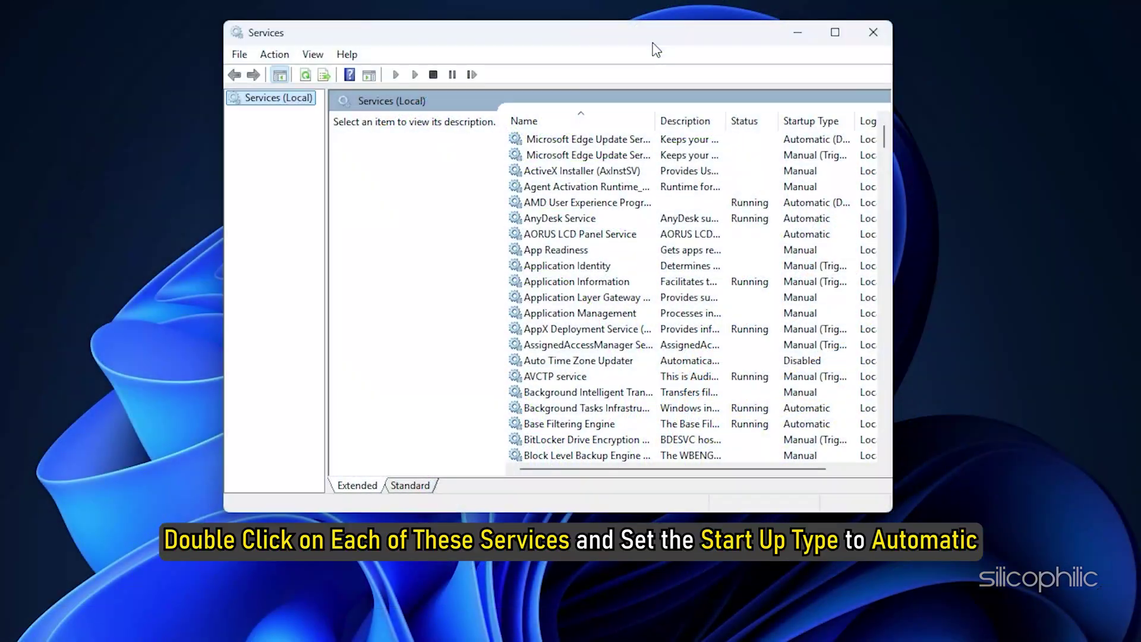
scroll(664, 149, "down", 7)
scroll(666, 196, "down", 7)
scroll(659, 220, "down", 8)
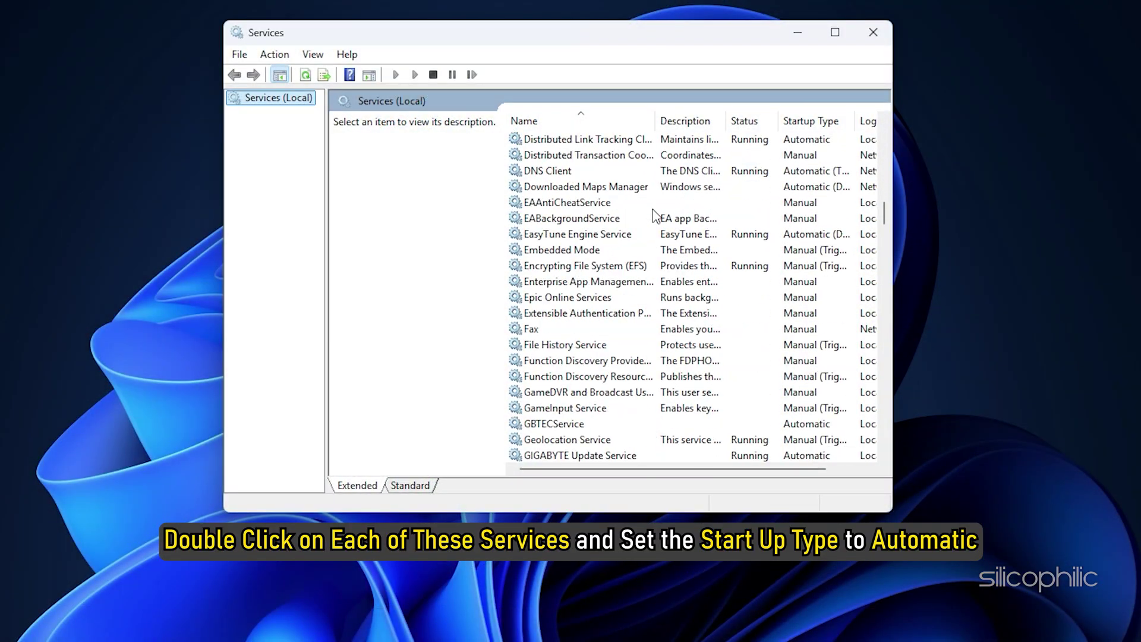
scroll(657, 217, "down", 12)
scroll(656, 212, "down", 4)
scroll(656, 213, "down", 8)
scroll(655, 211, "down", 7)
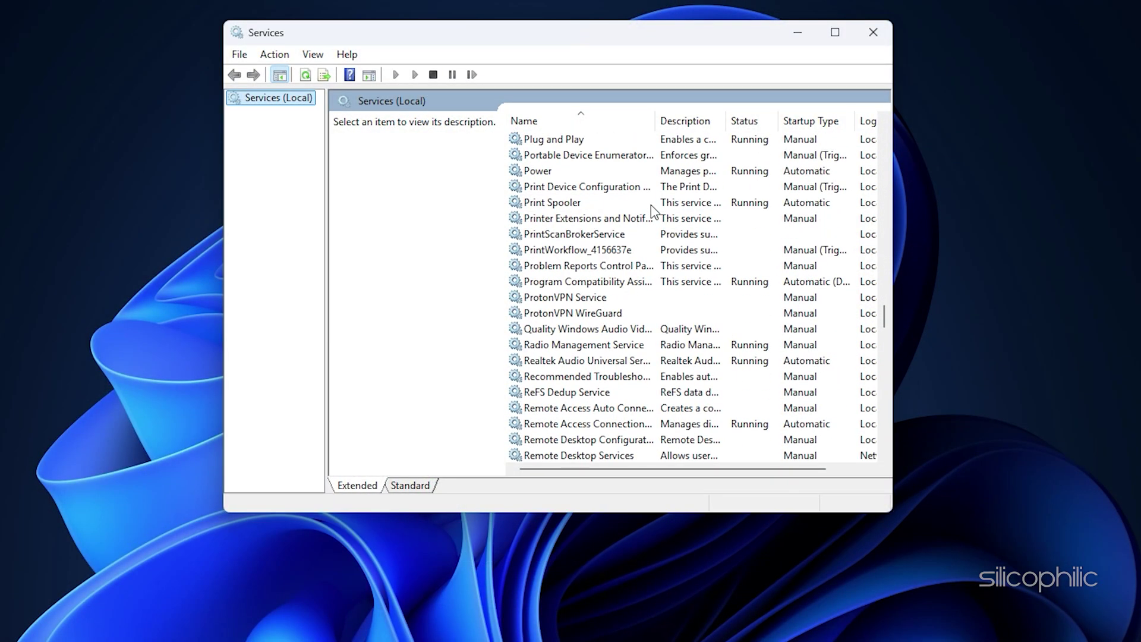
scroll(654, 209, "up", 8)
scroll(654, 209, "up", 8)
scroll(654, 211, "up", 7)
scroll(655, 214, "down", 4)
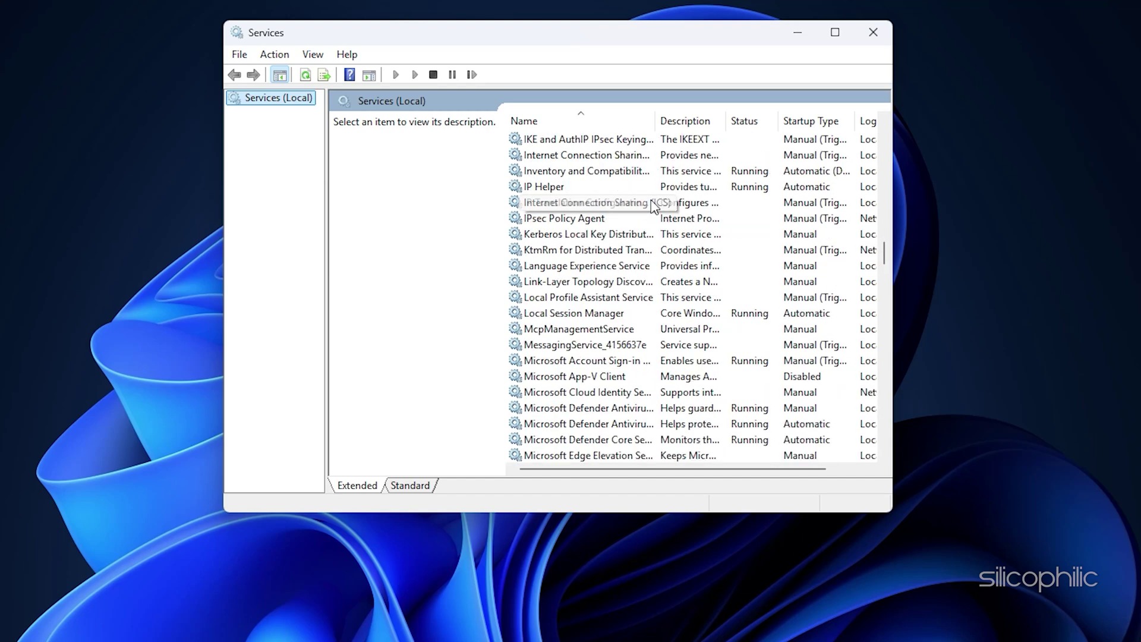
double_click(559, 187)
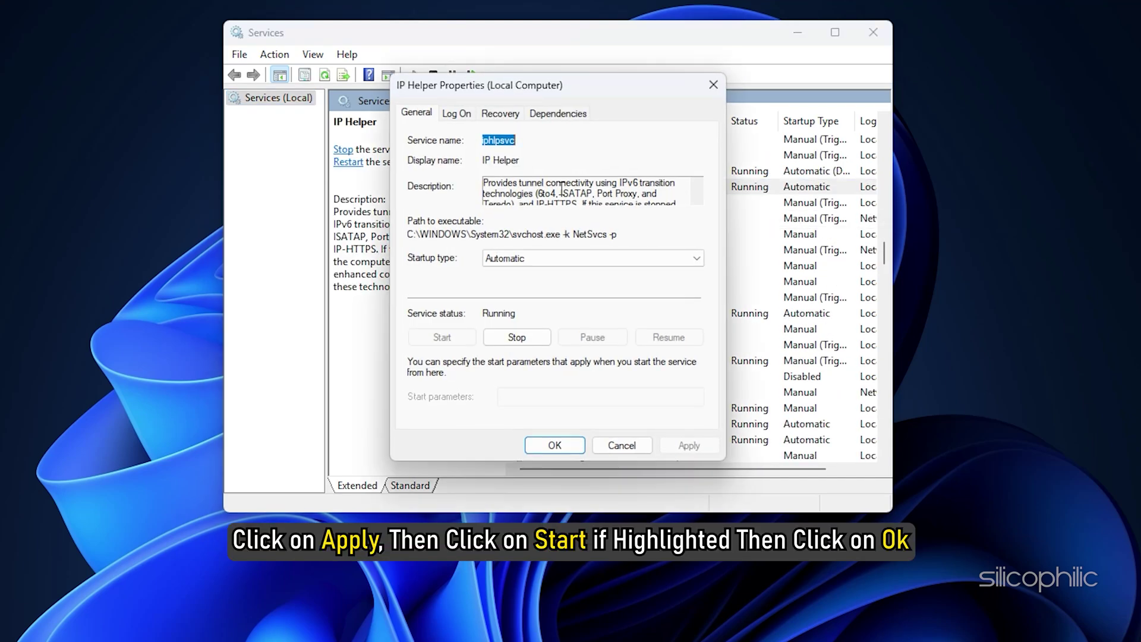
left_click(559, 255)
left_click(551, 286)
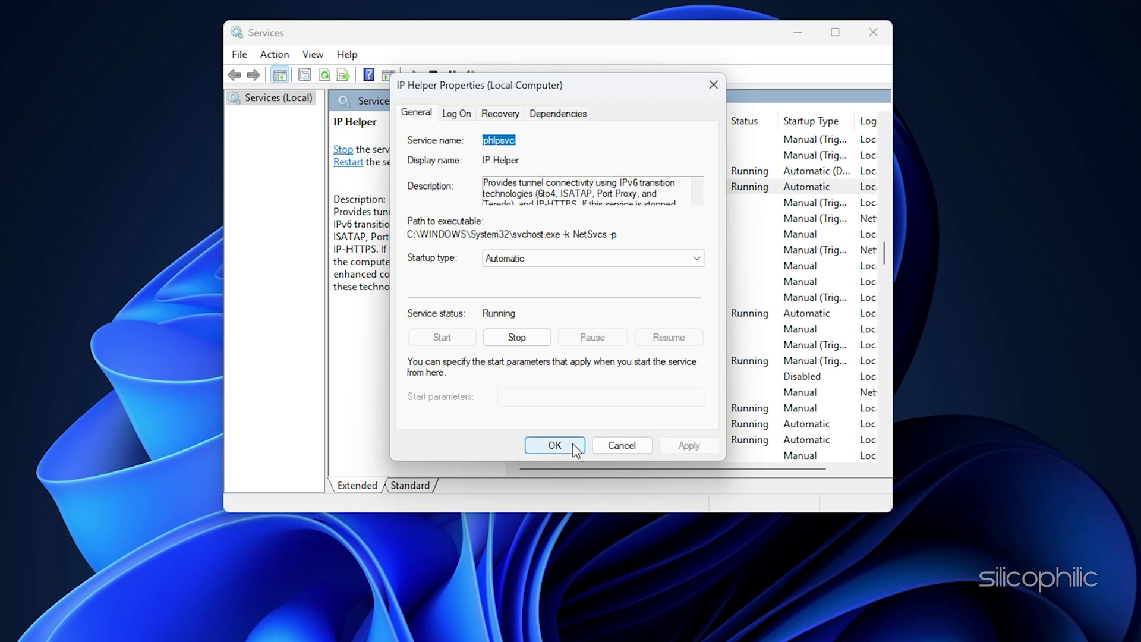
left_click(572, 443)
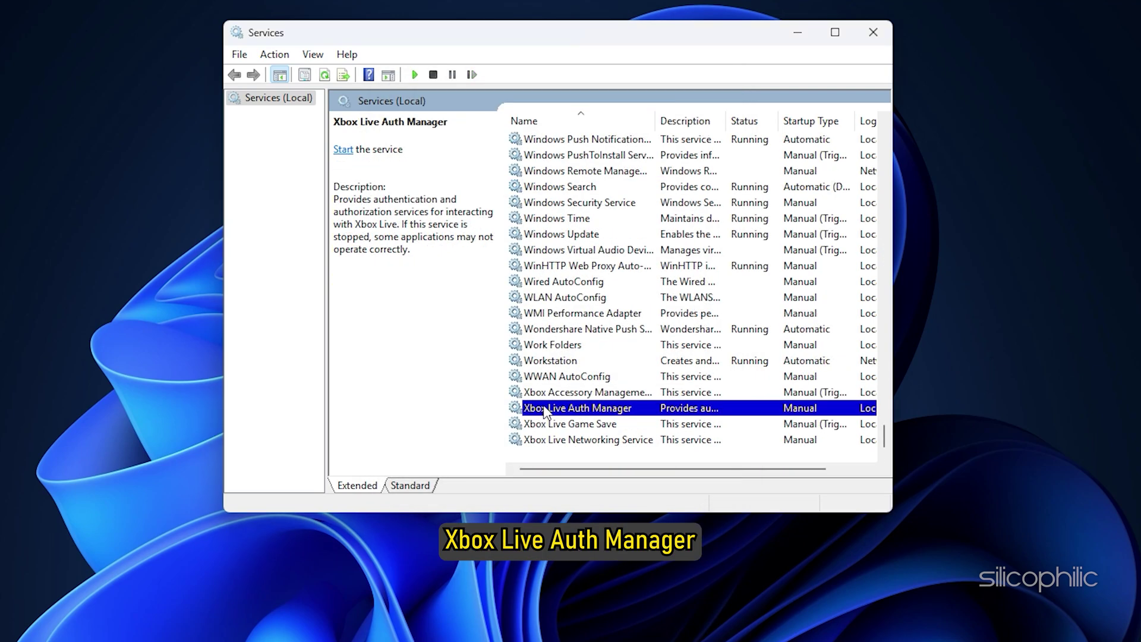
left_click(571, 423)
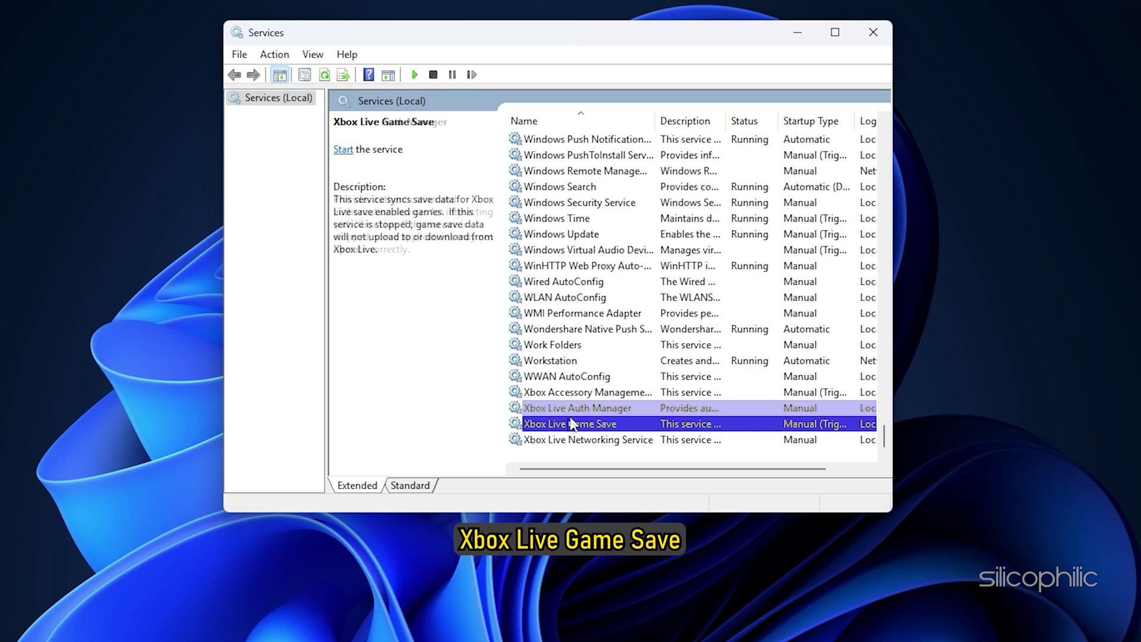
left_click(601, 439)
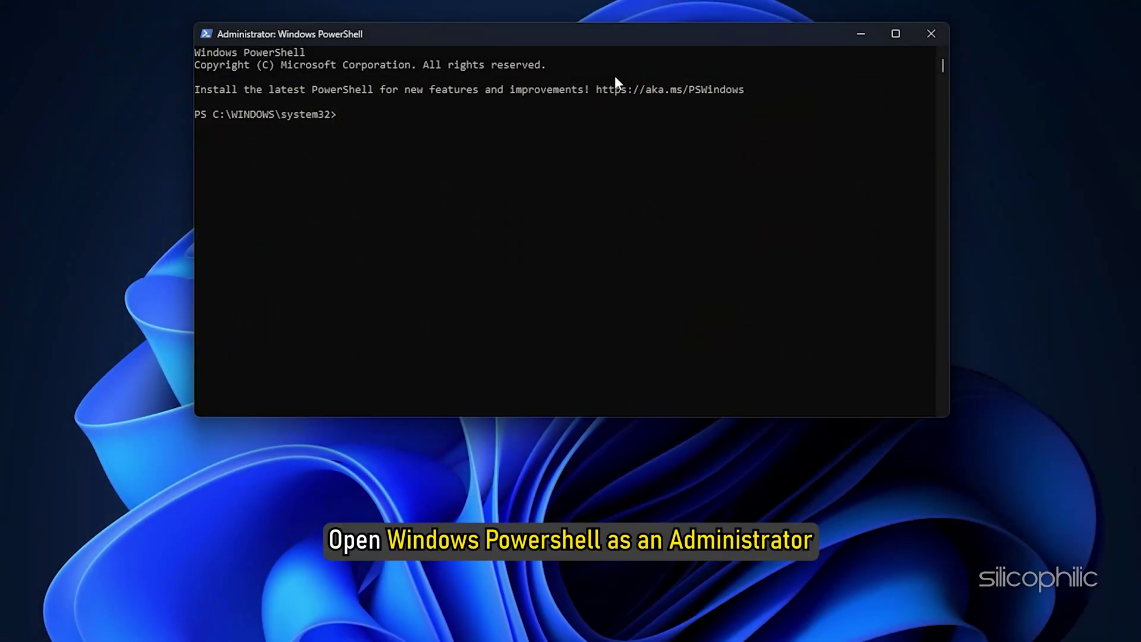
- Run 'Get-AppxPackage gamingservices -allusers | remove-appxpackage -allusers' to remove Gaming Services
type("Get-AppxPackage gamingservices -allusers | remove-appxpackage -allusers")
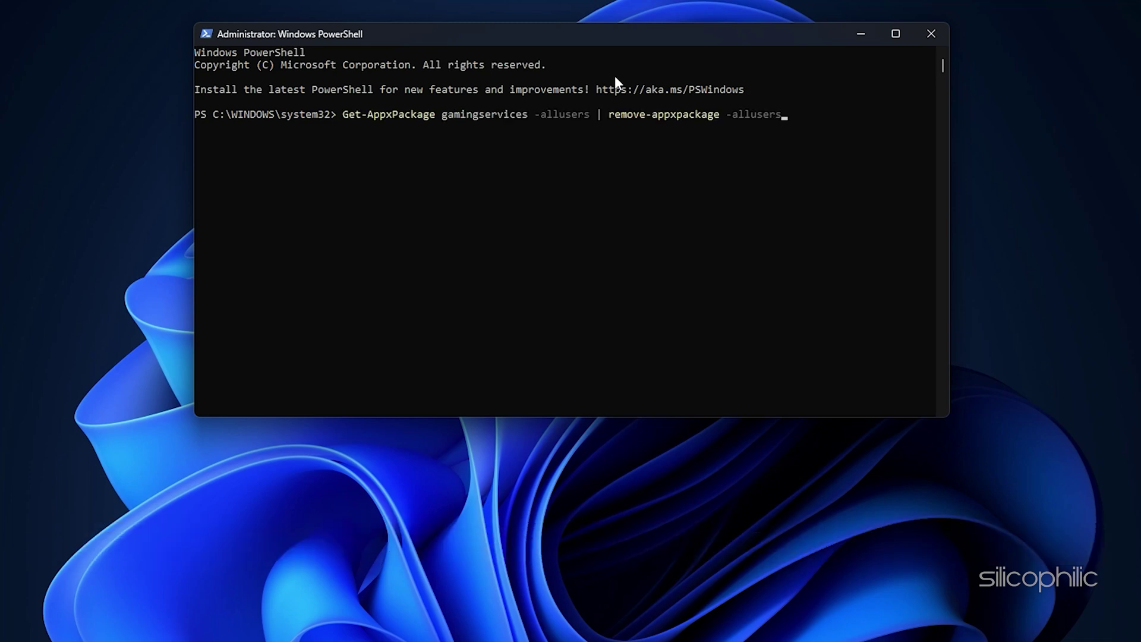
key("Return")
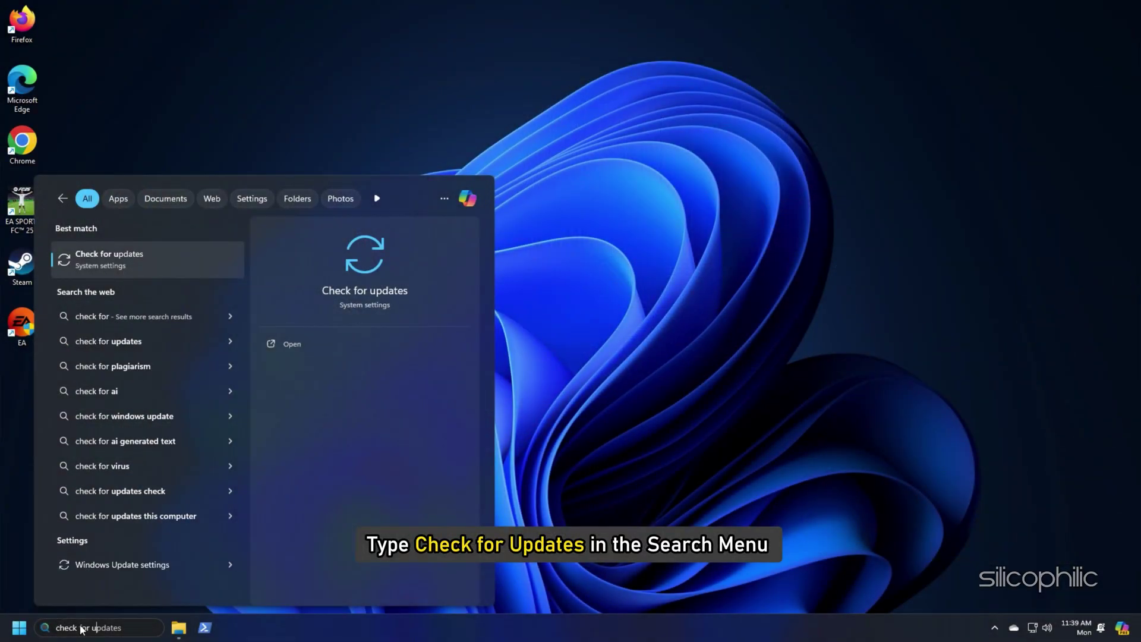
- Open the Windows Update settings page from search and start Check for updates
left_click(97, 259)
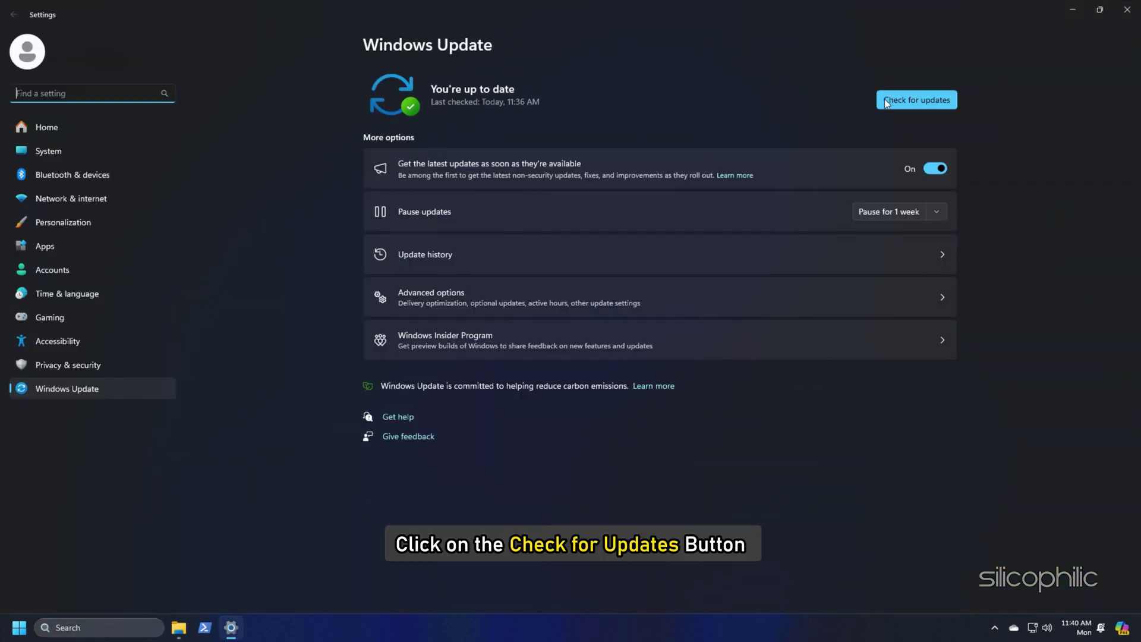
left_click(887, 102)
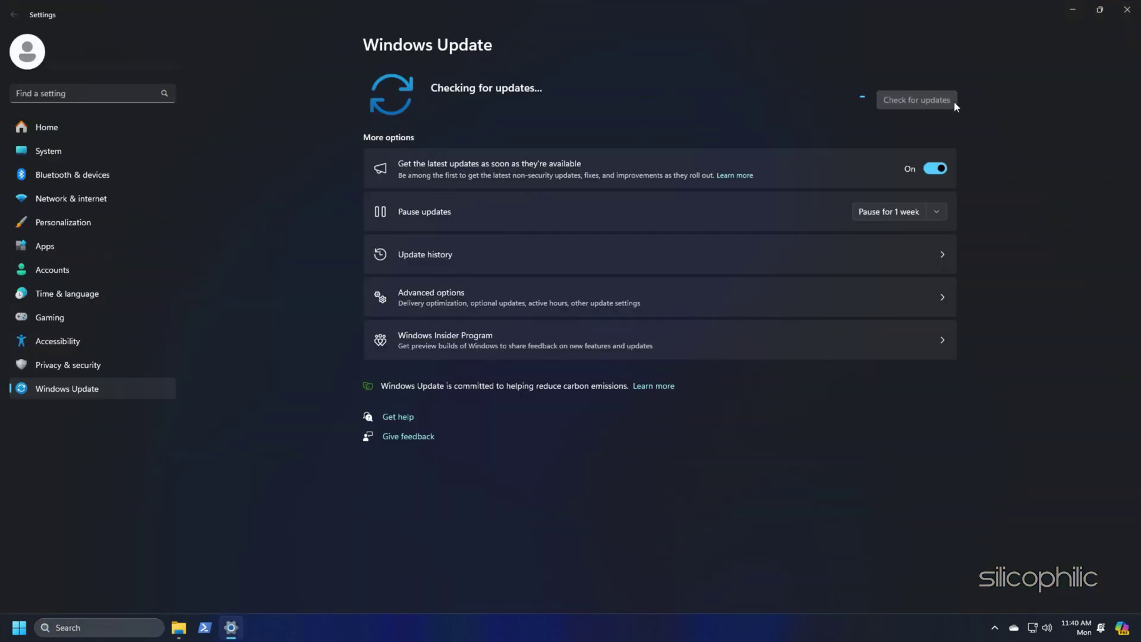